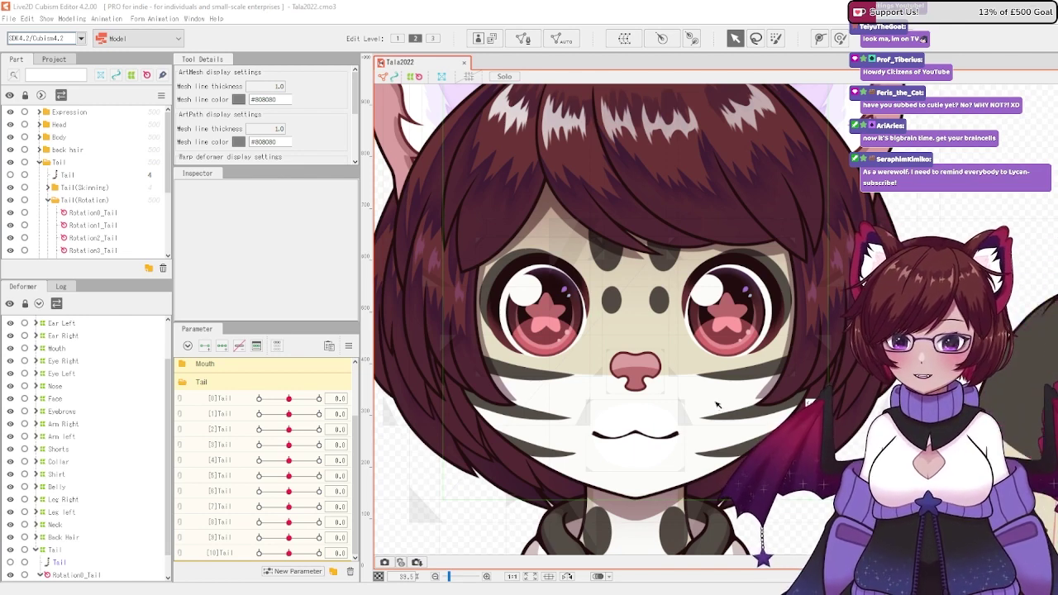
Step: Open the face ArtMesh for manual mesh editing and expand the tool details to show all mesh options
{"action": "left_click", "coordinate": [718, 404]}
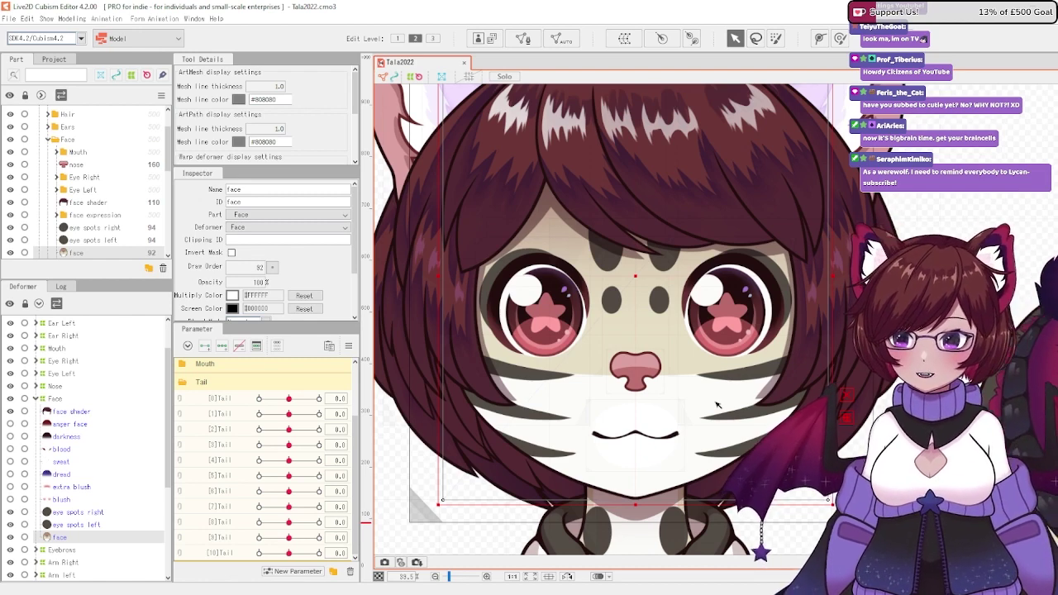
{"action": "left_click", "coordinate": [527, 43]}
{"action": "scroll", "coordinate": [583, 102], "scroll_direction": "down", "scroll_amount": 5}
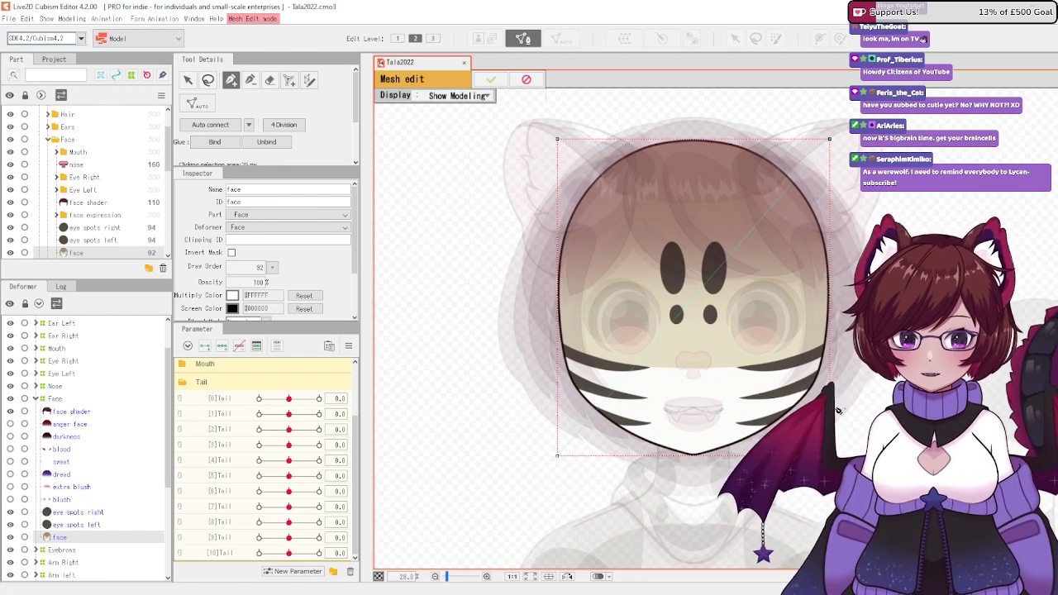
{"action": "scroll", "coordinate": [837, 411], "scroll_direction": "up", "scroll_amount": 2}
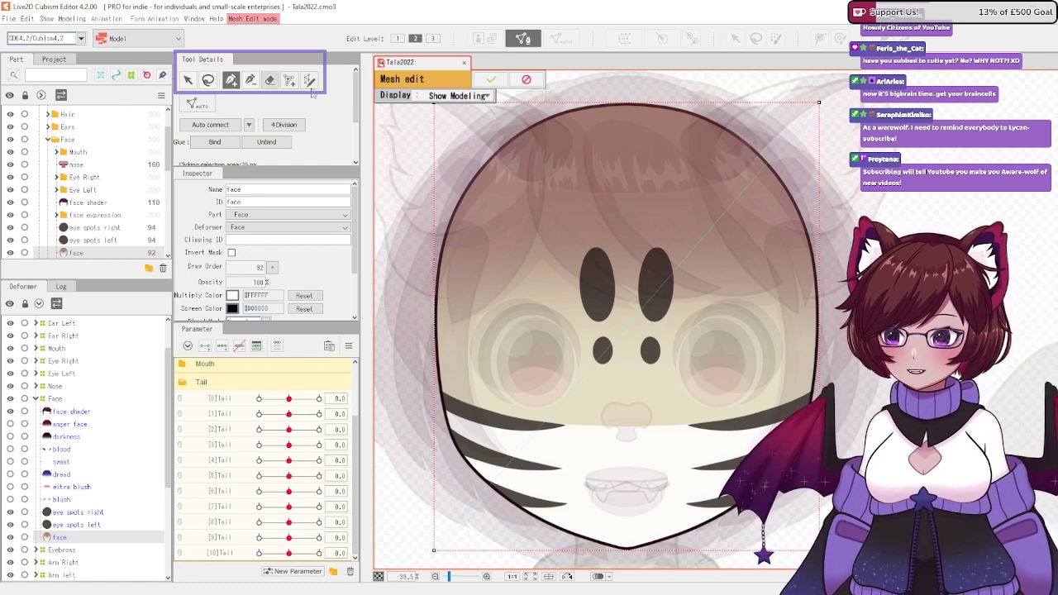
{"action": "left_click_drag", "start_coordinate": [279, 168], "coordinate": [293, 239]}
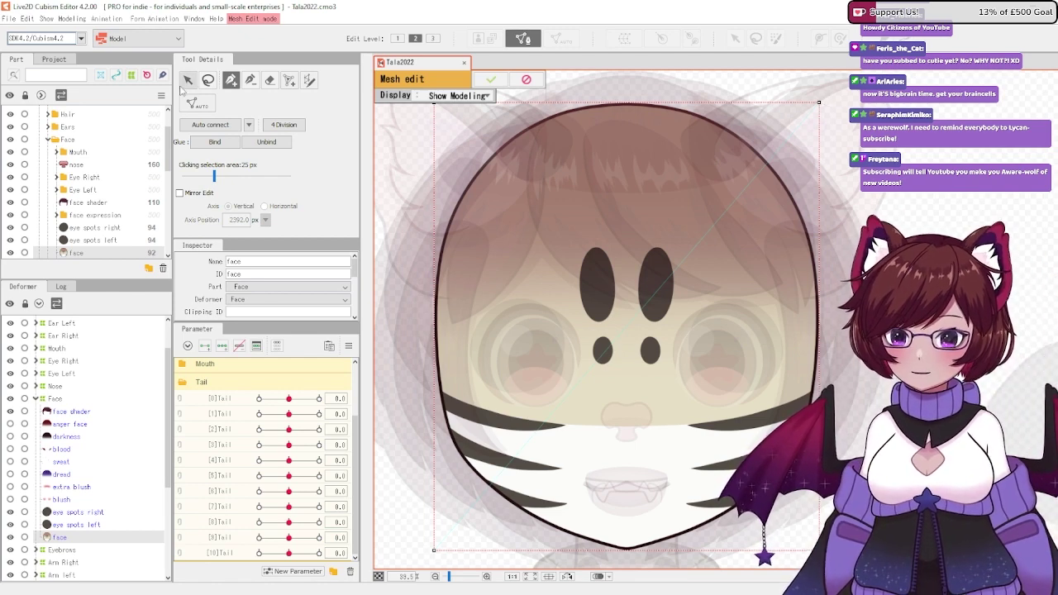
Step: Erase the face's remaining mesh vertices and try to confirm the empty mesh
{"action": "key", "text": "e"}
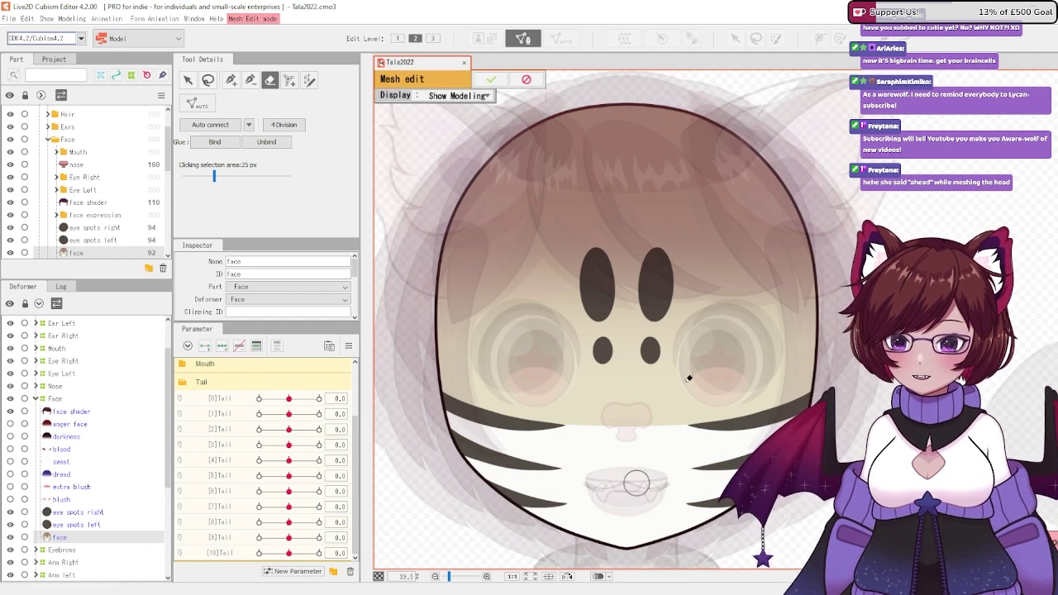
{"action": "left_click", "coordinate": [496, 80]}
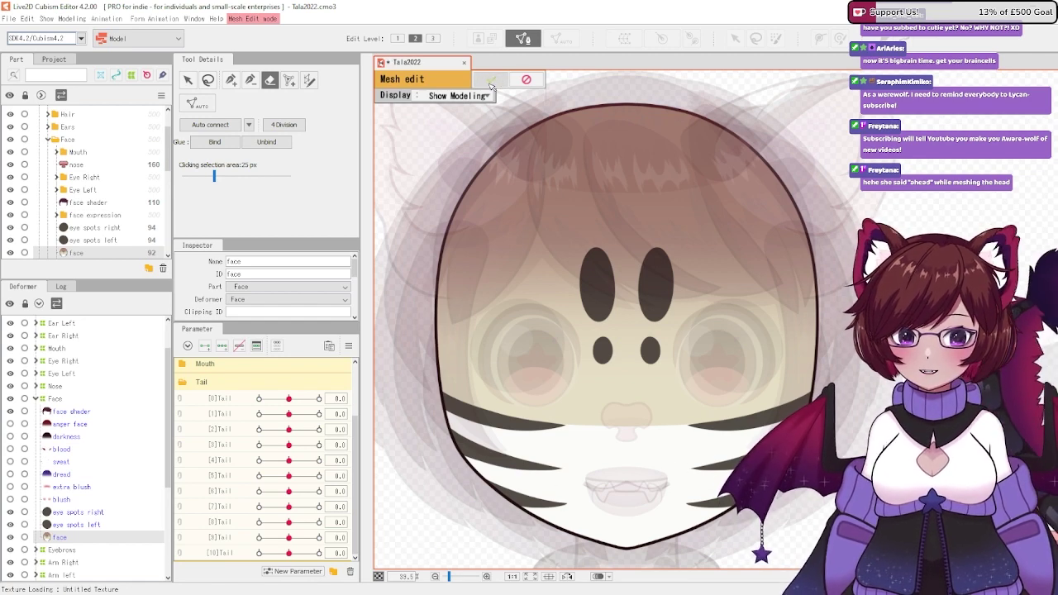
{"action": "left_click", "coordinate": [495, 80]}
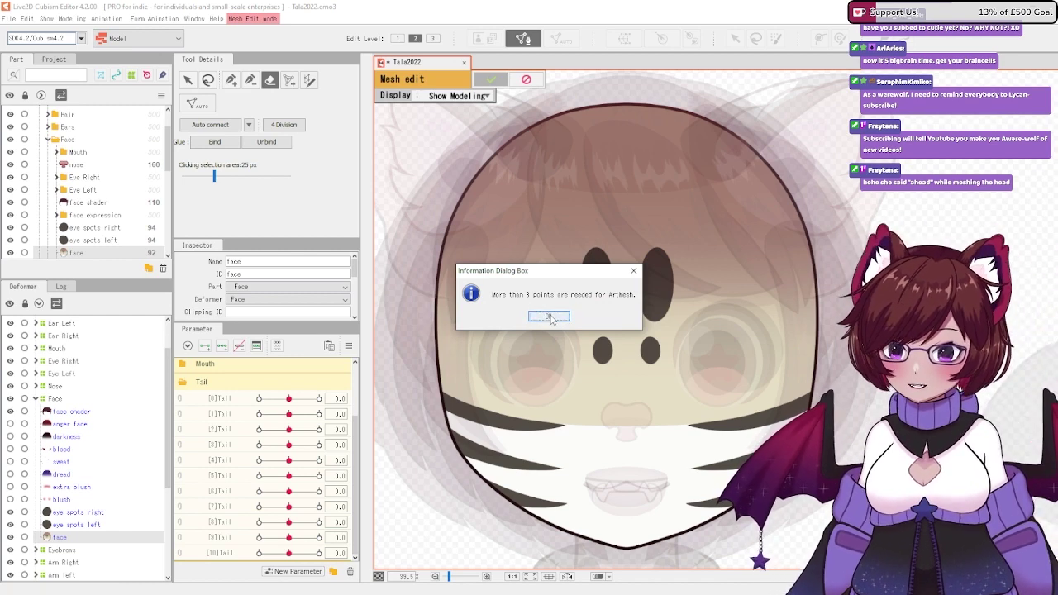
{"action": "left_click", "coordinate": [543, 317]}
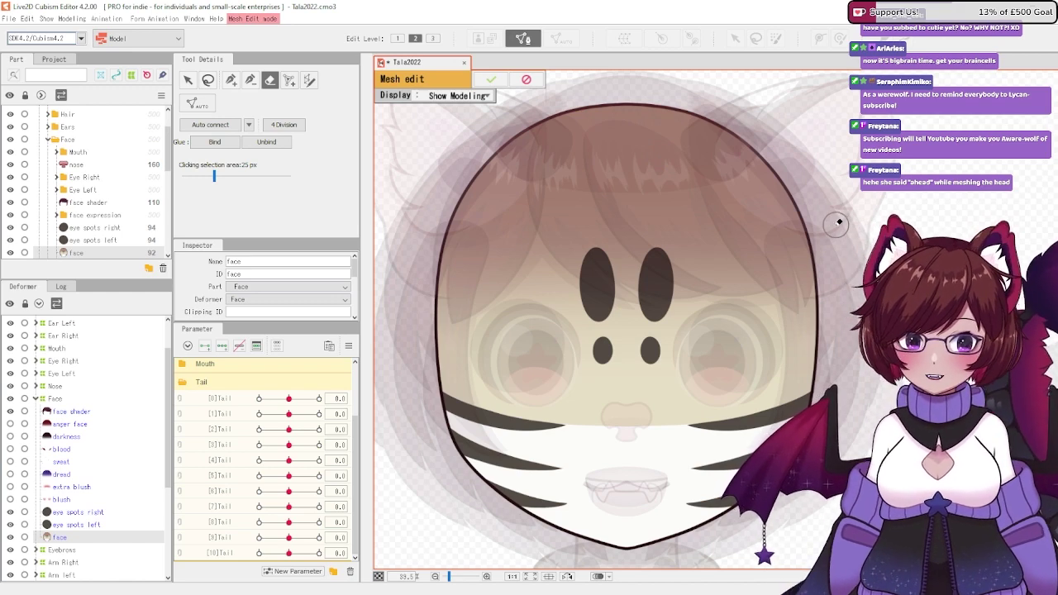
Step: Add three connected vertices forming a small triangle at the left edge of the face
{"action": "left_click", "coordinate": [189, 80]}
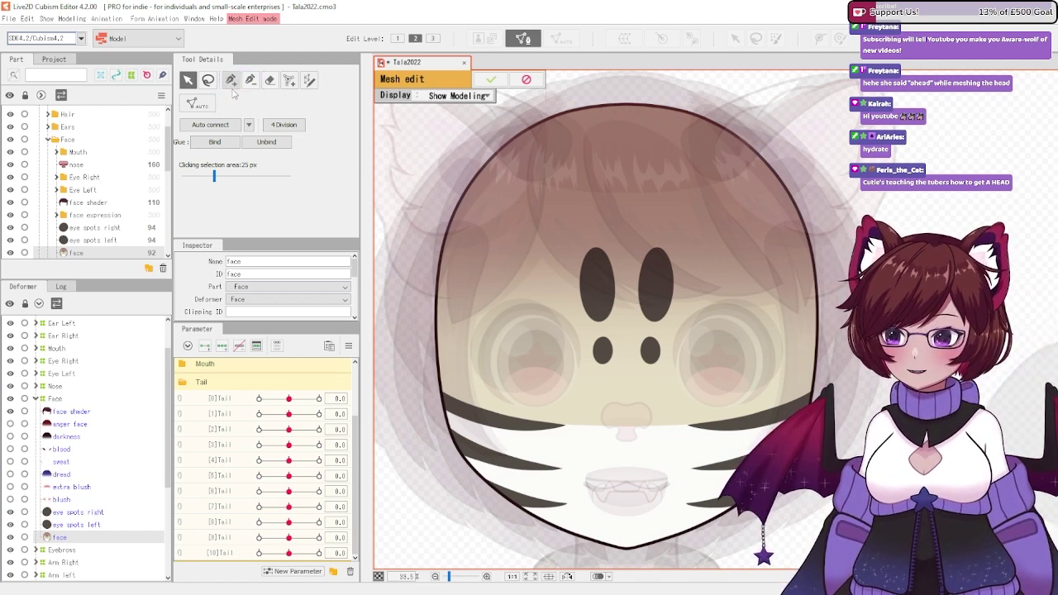
{"action": "left_click", "coordinate": [232, 84]}
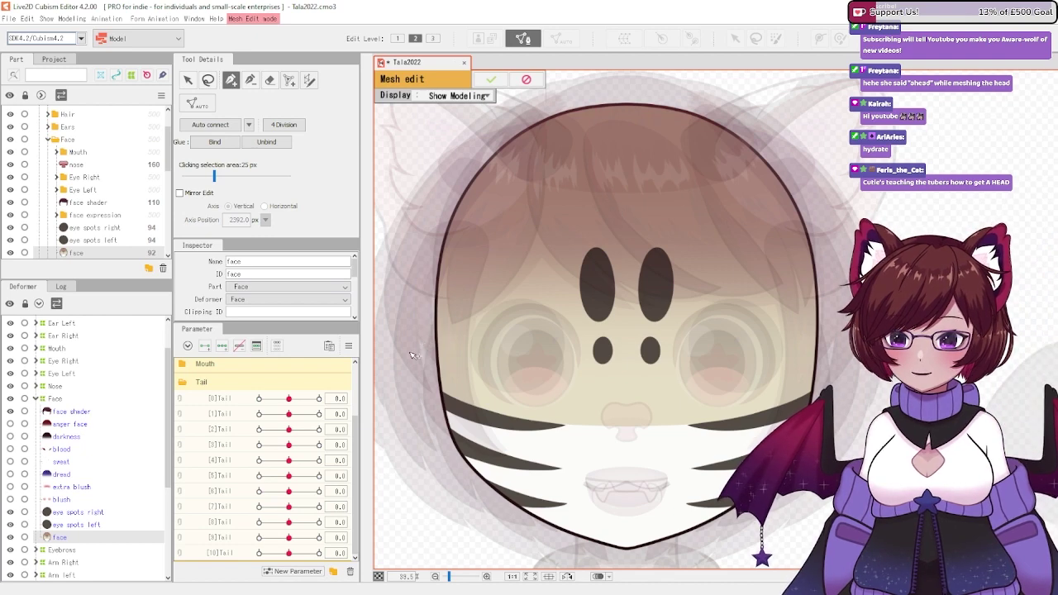
{"action": "left_click", "coordinate": [442, 298]}
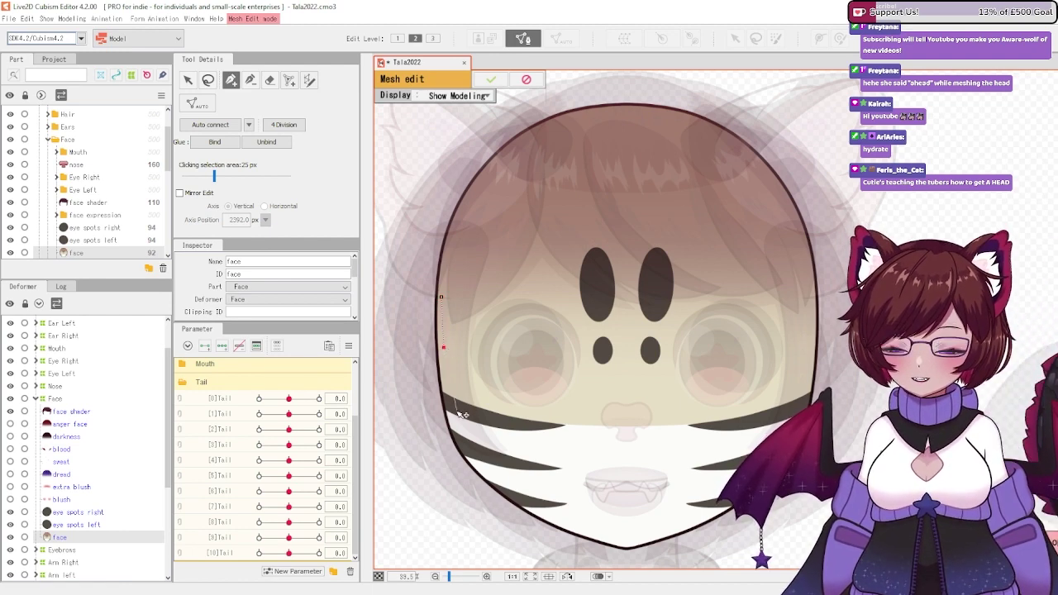
{"action": "left_click", "coordinate": [485, 317]}
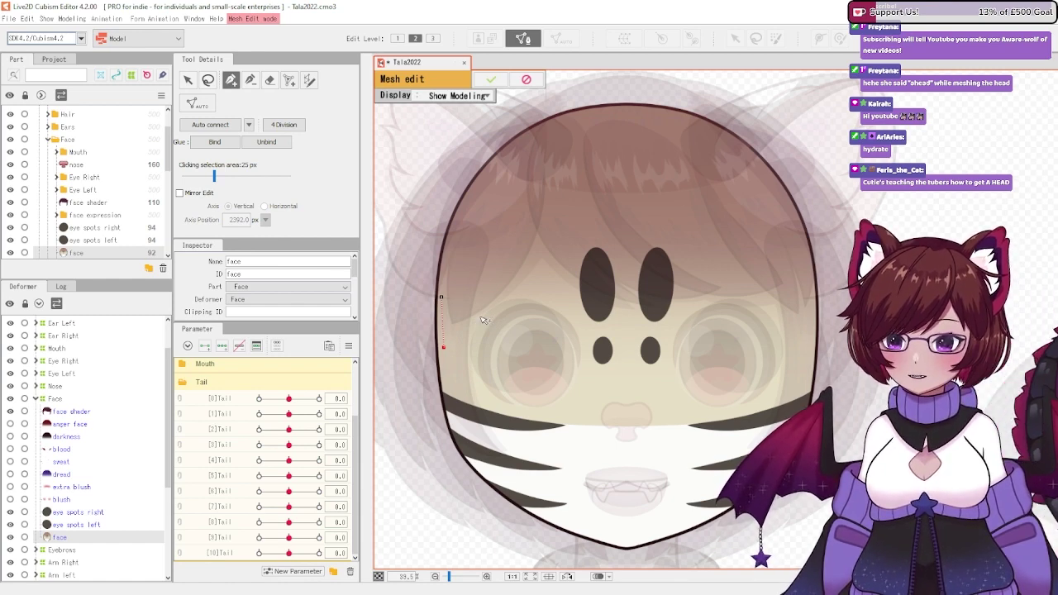
{"action": "left_click", "coordinate": [441, 300]}
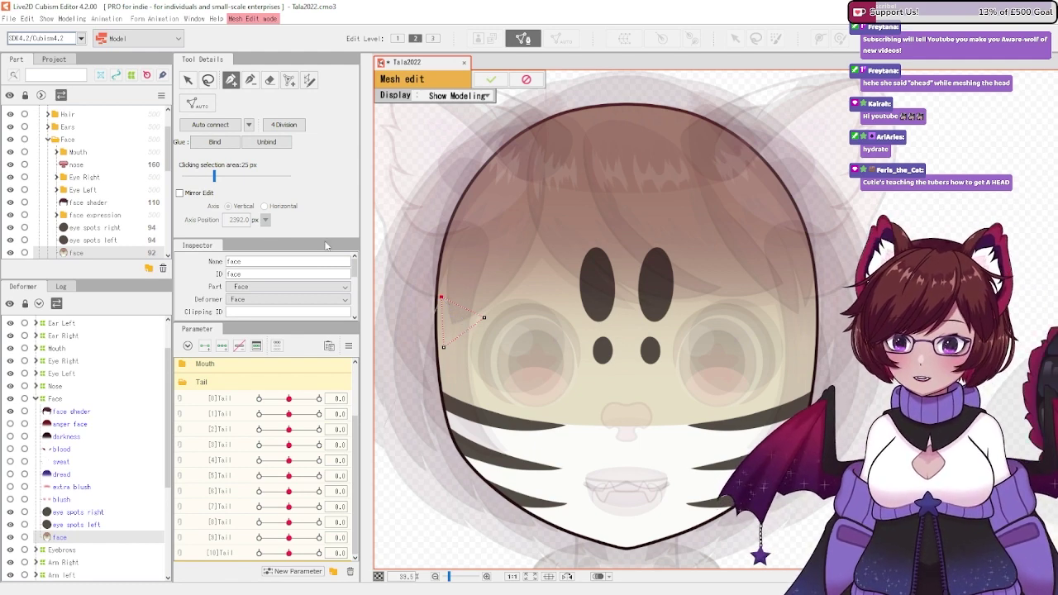
Step: Delete the vertices of the small triangle at the left edge of the face
{"action": "left_click", "coordinate": [249, 81]}
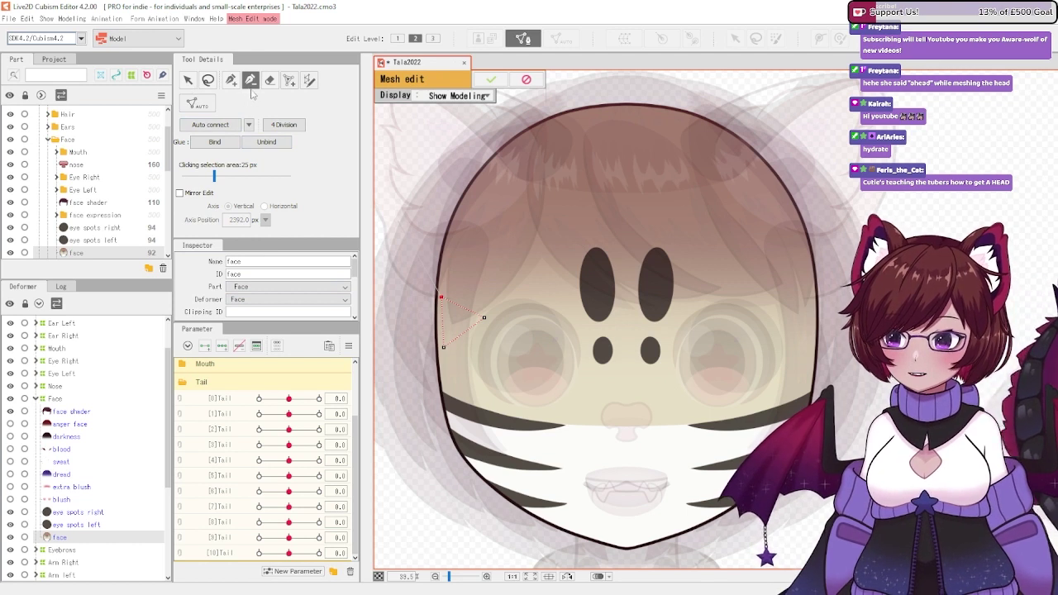
{"action": "left_click", "coordinate": [444, 297]}
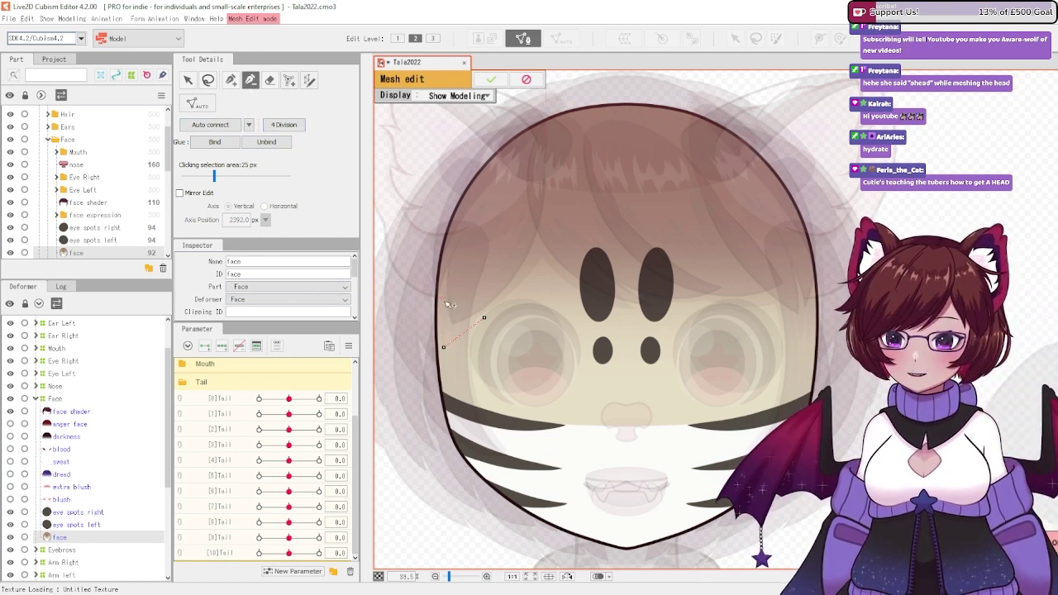
{"action": "left_click", "coordinate": [445, 346]}
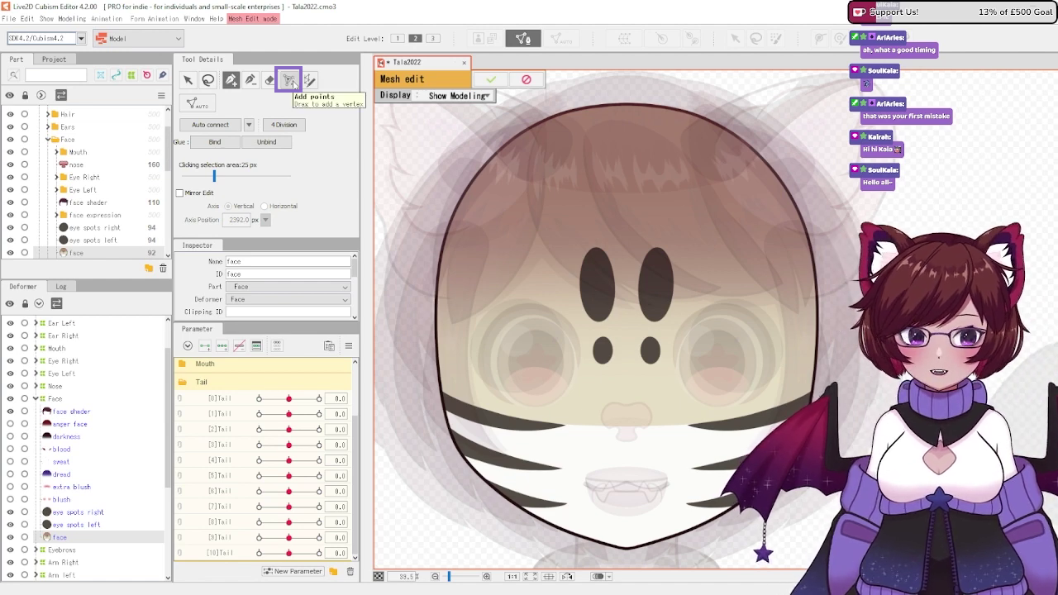
Step: Add connected vertices forming a closed rectangle across the face, from the upper forehead down to nose level
{"action": "left_click", "coordinate": [538, 170]}
{"action": "left_click", "coordinate": [704, 169]}
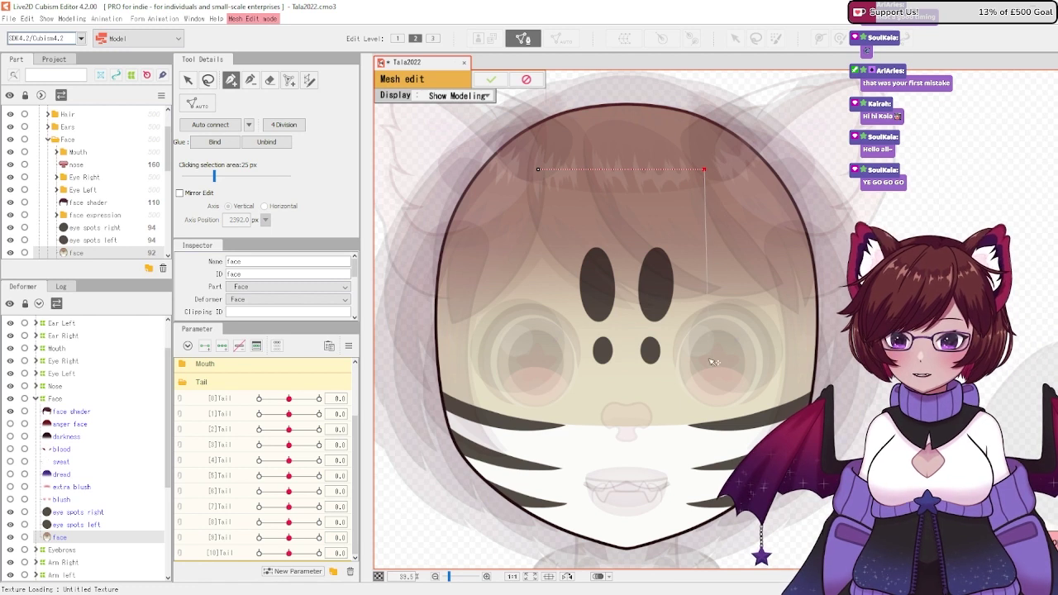
{"action": "left_click", "coordinate": [707, 406]}
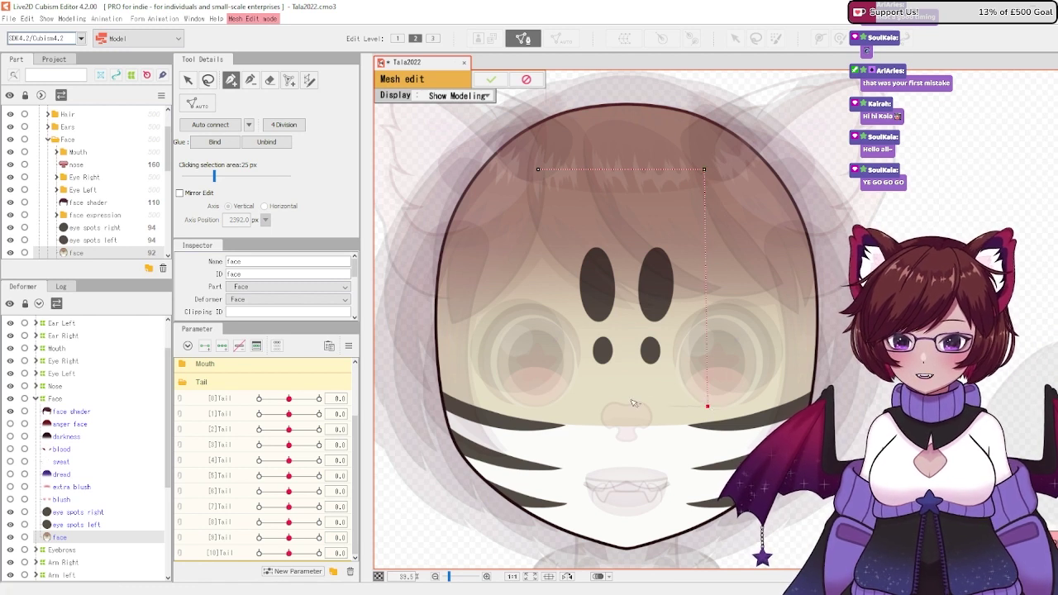
{"action": "left_click", "coordinate": [527, 403]}
{"action": "left_click", "coordinate": [530, 170]}
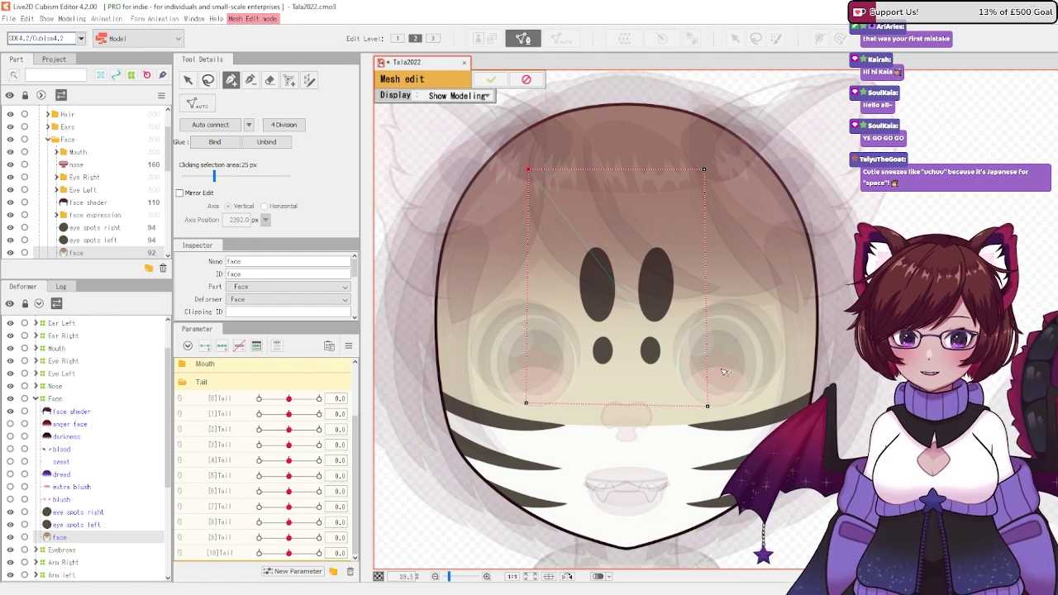
Step: Subdivide the rectangle into triangles with interior vertices around the forehead spots, and shift several of the upper vertices
{"action": "left_click", "coordinate": [289, 80]}
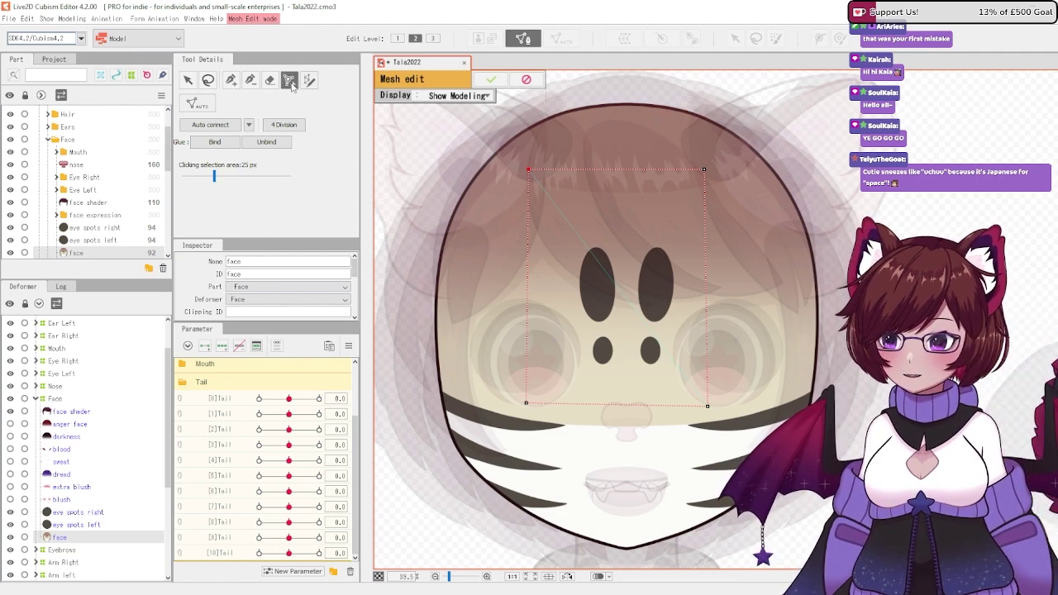
{"action": "left_click", "coordinate": [648, 248]}
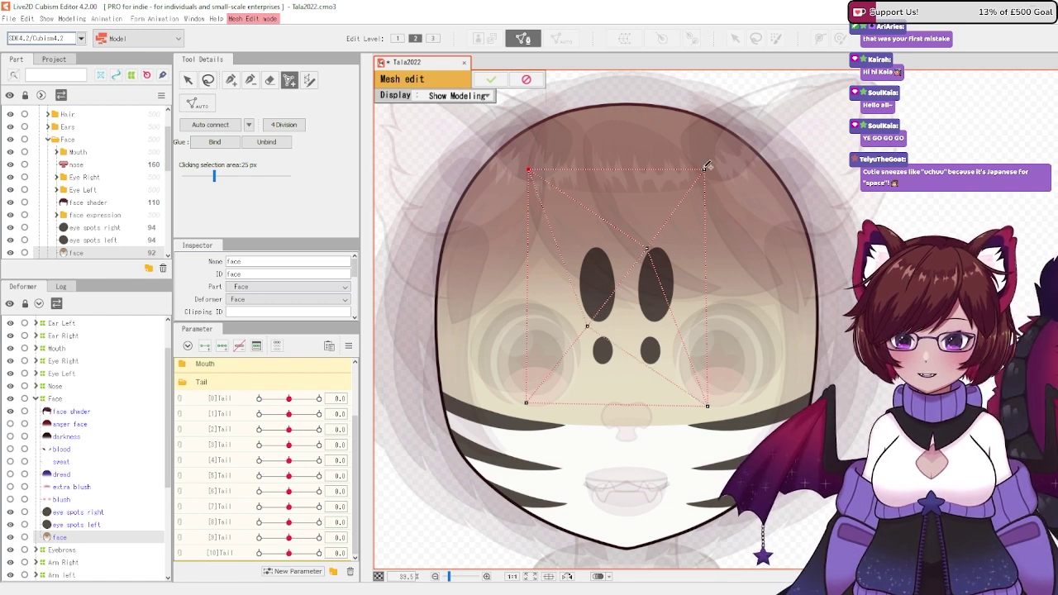
{"action": "left_click", "coordinate": [626, 196]}
{"action": "left_click", "coordinate": [588, 248]}
{"action": "left_click", "coordinate": [547, 299]}
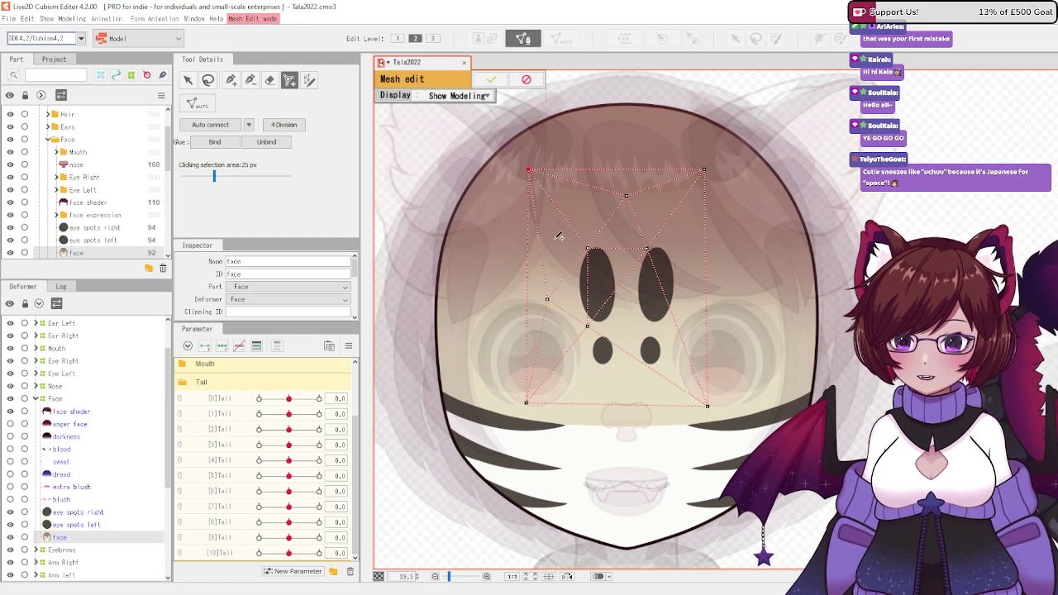
{"action": "left_click", "coordinate": [647, 327]}
{"action": "left_click", "coordinate": [607, 378]}
{"action": "left_click", "coordinate": [686, 275]}
{"action": "left_click", "coordinate": [608, 275]}
{"action": "left_click", "coordinate": [555, 239]}
{"action": "left_click", "coordinate": [581, 204]}
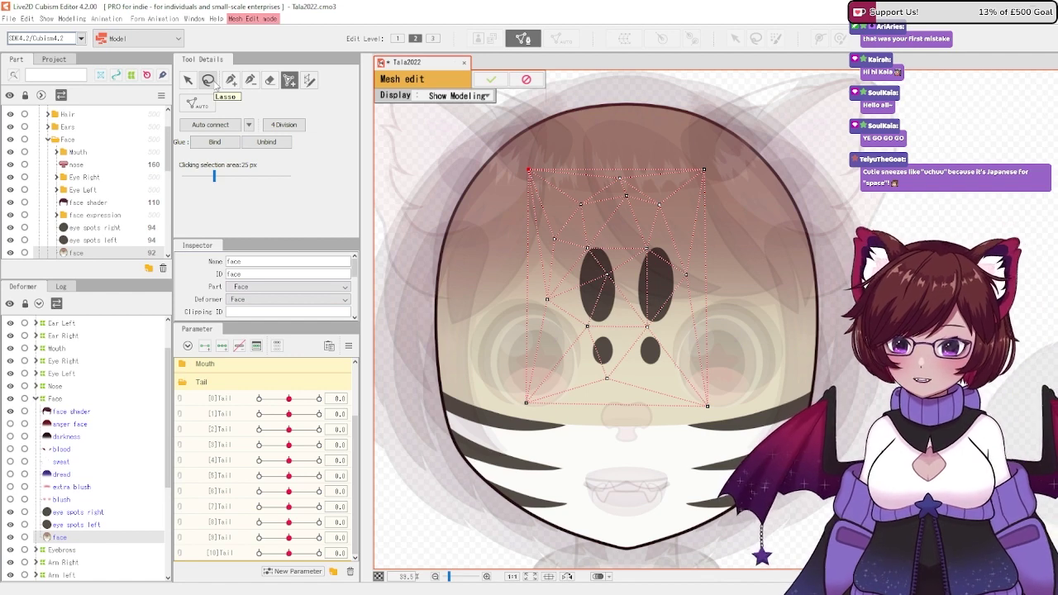
{"action": "left_click", "coordinate": [187, 79]}
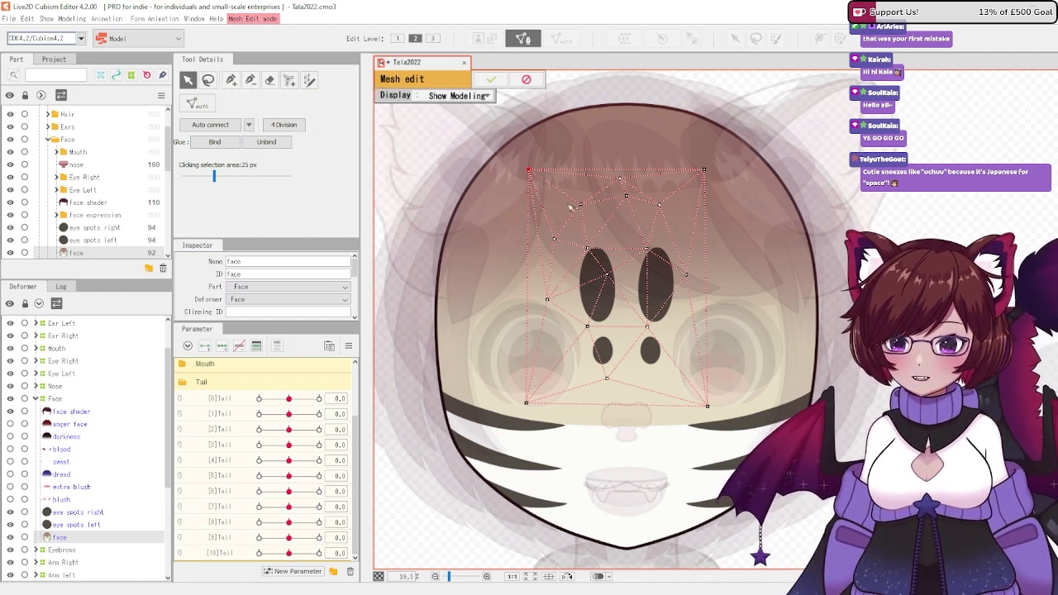
{"action": "left_click_drag", "start_coordinate": [582, 205], "coordinate": [672, 200]}
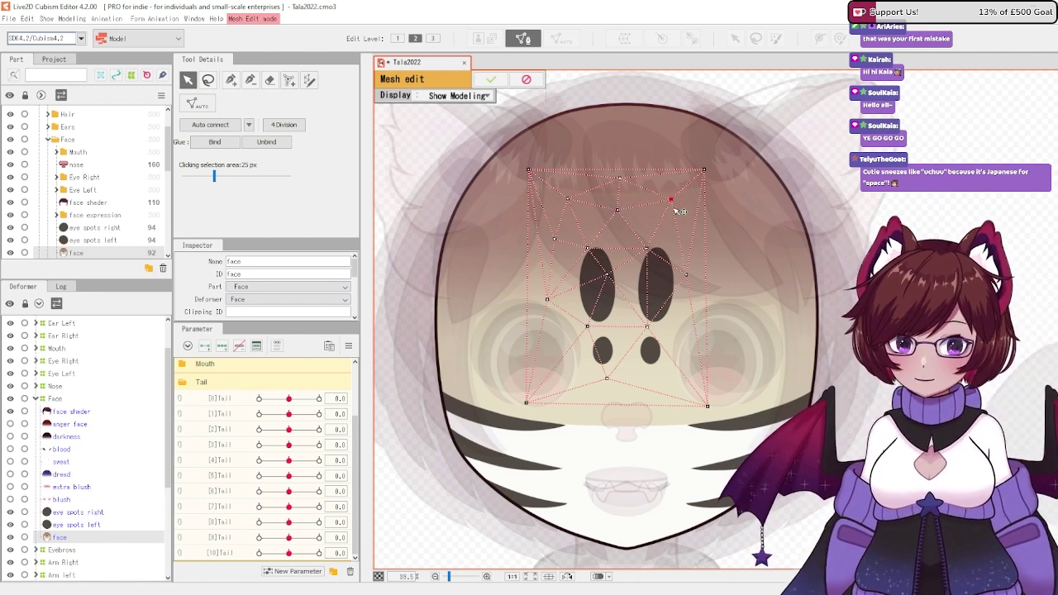
Step: Lasso the entire test mesh on the face and delete it
{"action": "left_click", "coordinate": [208, 80]}
{"action": "mouse_move", "coordinate": [494, 168]}
{"action": "left_mouse_down"}
{"action": "mouse_move", "coordinate": [592, 115]}
{"action": "mouse_move", "coordinate": [844, 288]}
{"action": "mouse_move", "coordinate": [719, 510]}
{"action": "mouse_move", "coordinate": [459, 449]}
{"action": "mouse_move", "coordinate": [439, 409]}
{"action": "mouse_move", "coordinate": [476, 166]}
{"action": "left_mouse_up"}
{"action": "key", "text": "Delete"}
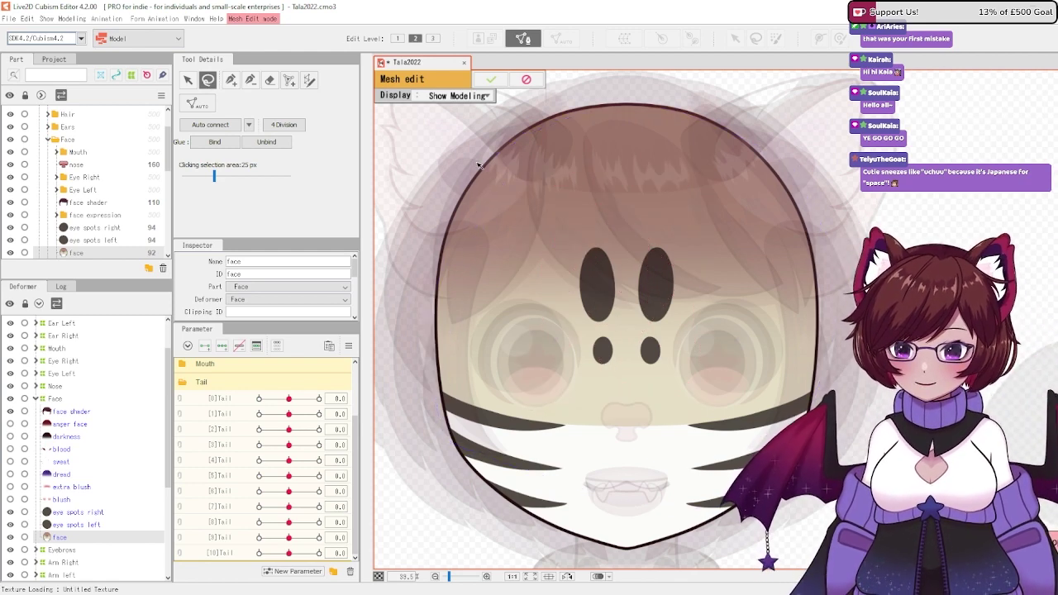
{"action": "key", "text": "v"}
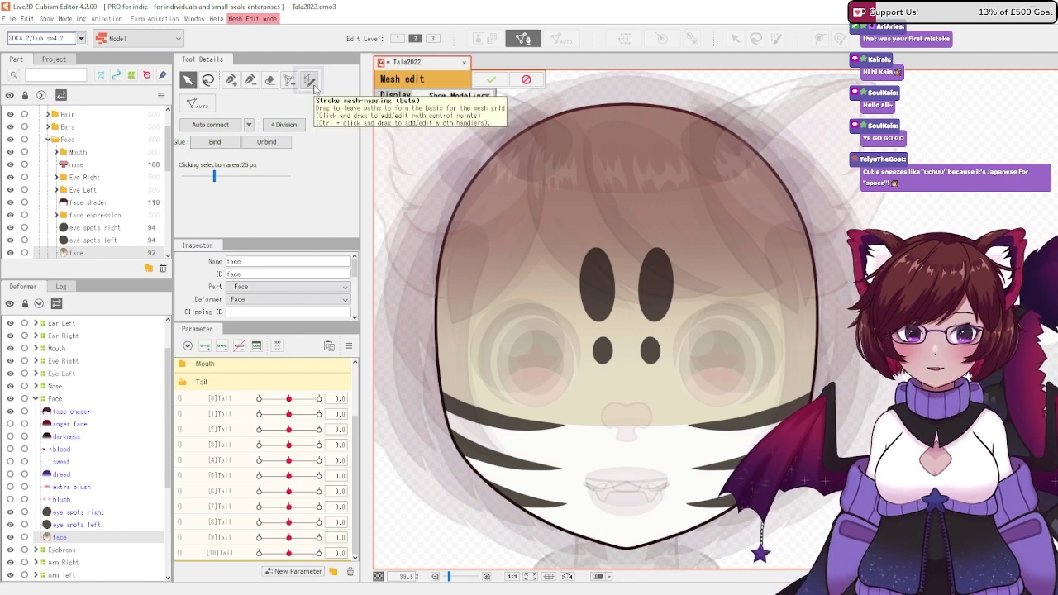
Step: Draw a Stroke mesh-mapping path along the left face outline, from beside the temple down to the chin
{"action": "left_click", "coordinate": [314, 86]}
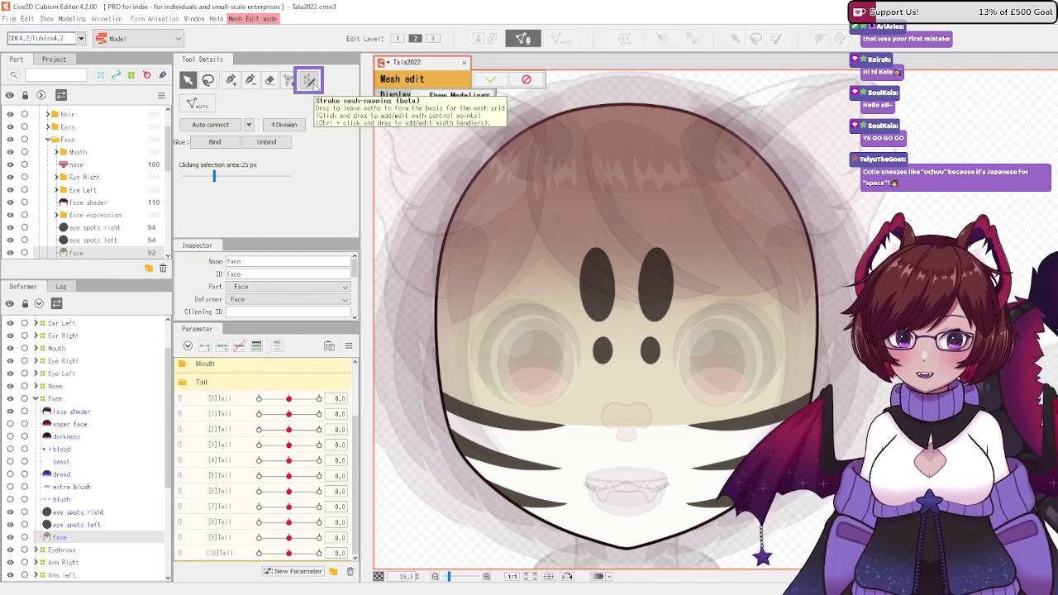
{"action": "left_click", "coordinate": [312, 82]}
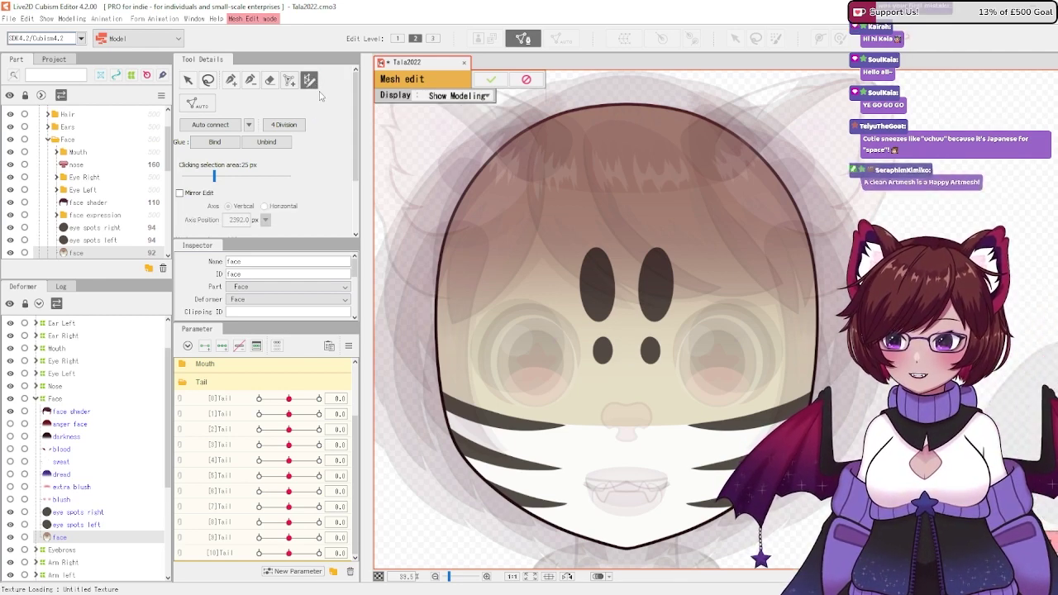
{"action": "scroll", "coordinate": [351, 155], "scroll_direction": "down", "scroll_amount": 1}
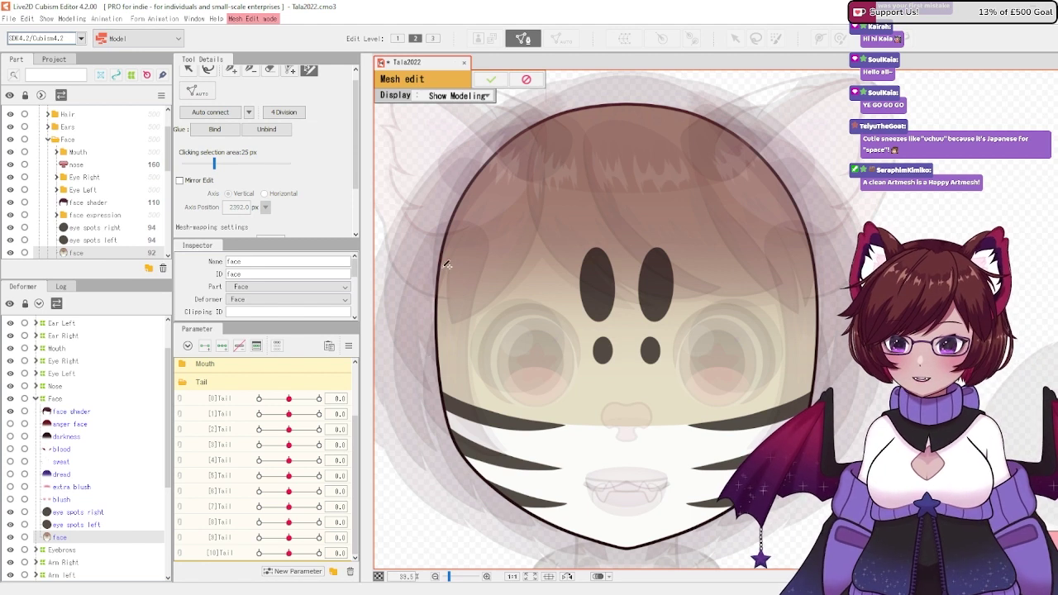
{"action": "mouse_move", "coordinate": [444, 261]}
{"action": "left_mouse_down"}
{"action": "mouse_move", "coordinate": [443, 387]}
{"action": "mouse_move", "coordinate": [462, 446]}
{"action": "mouse_move", "coordinate": [508, 495]}
{"action": "mouse_move", "coordinate": [628, 549]}
{"action": "left_mouse_up"}
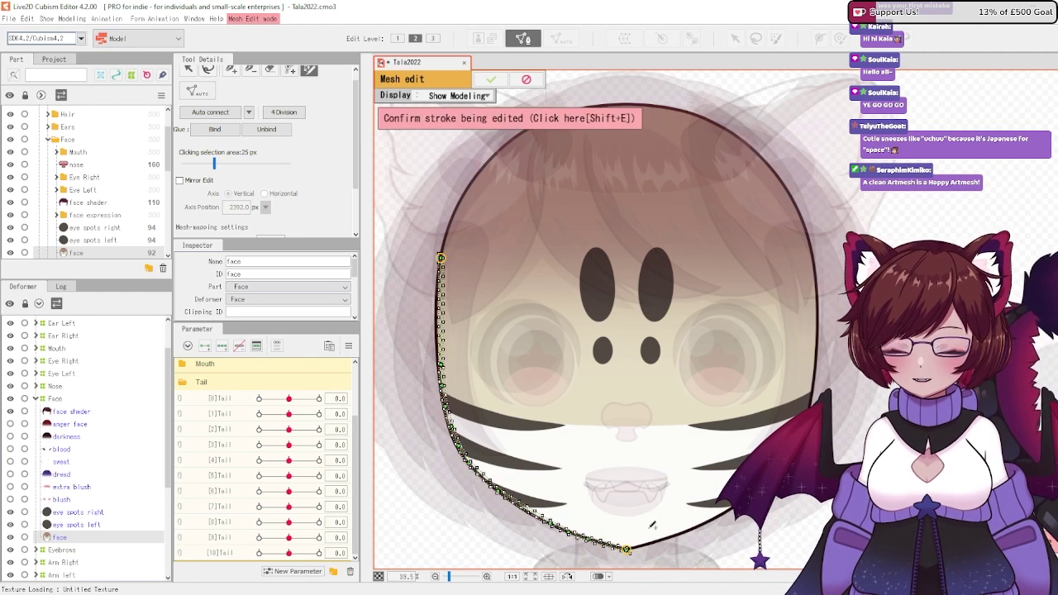
{"action": "scroll", "coordinate": [667, 468], "scroll_direction": "up", "scroll_amount": 2}
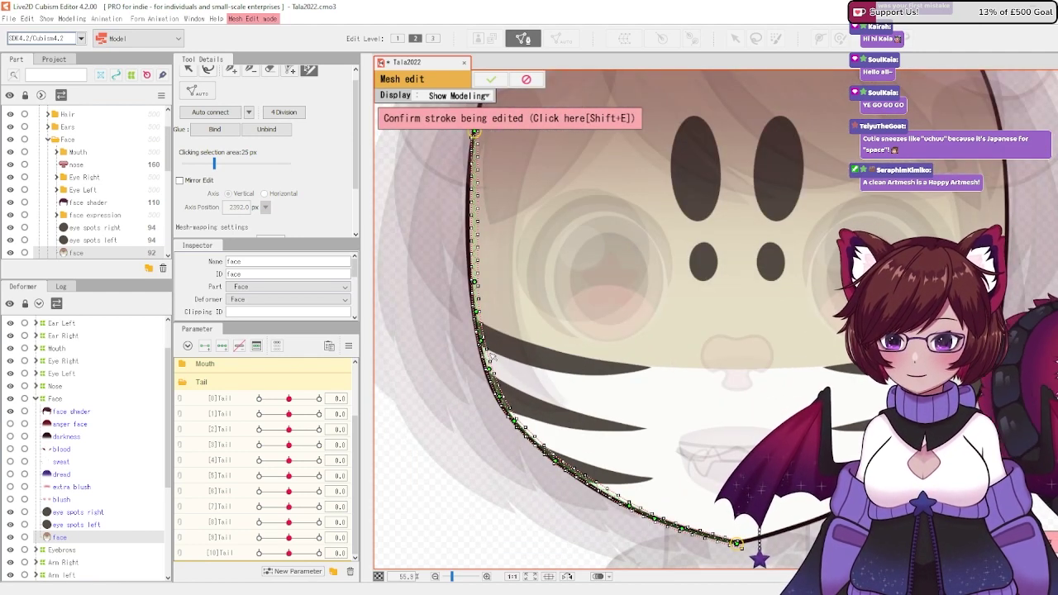
{"action": "scroll", "coordinate": [778, 526], "scroll_direction": "down", "scroll_amount": 2}
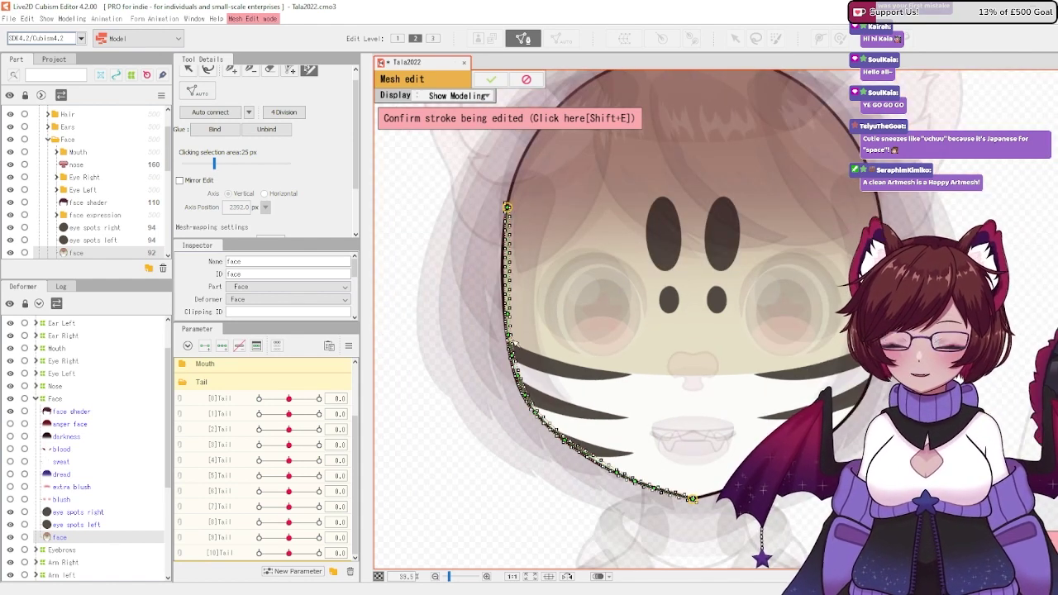
{"action": "scroll", "coordinate": [536, 443], "scroll_direction": "up", "scroll_amount": 2}
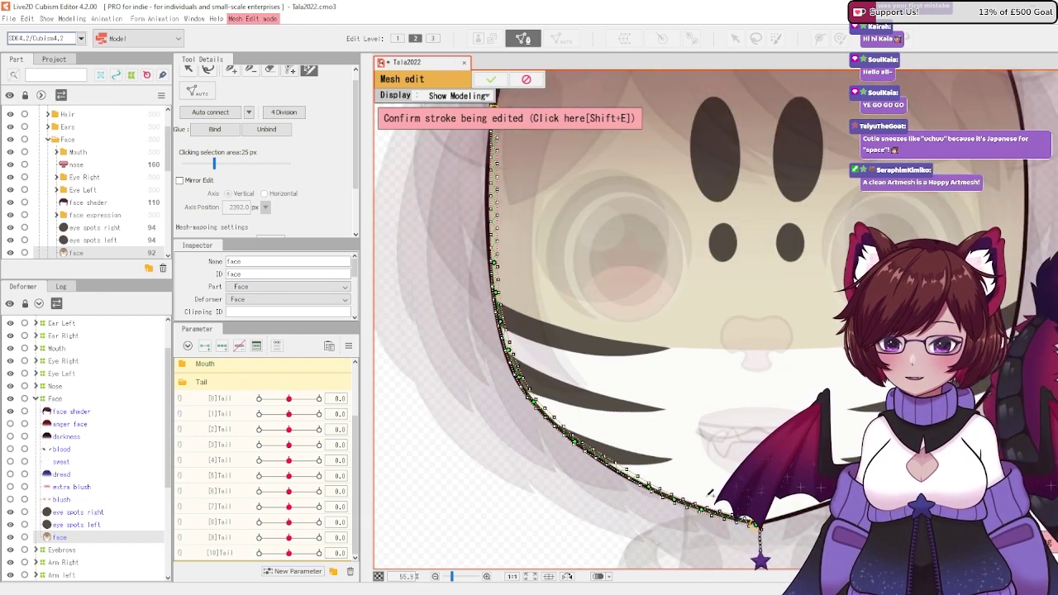
{"action": "scroll", "coordinate": [686, 240], "scroll_direction": "down", "scroll_amount": 5}
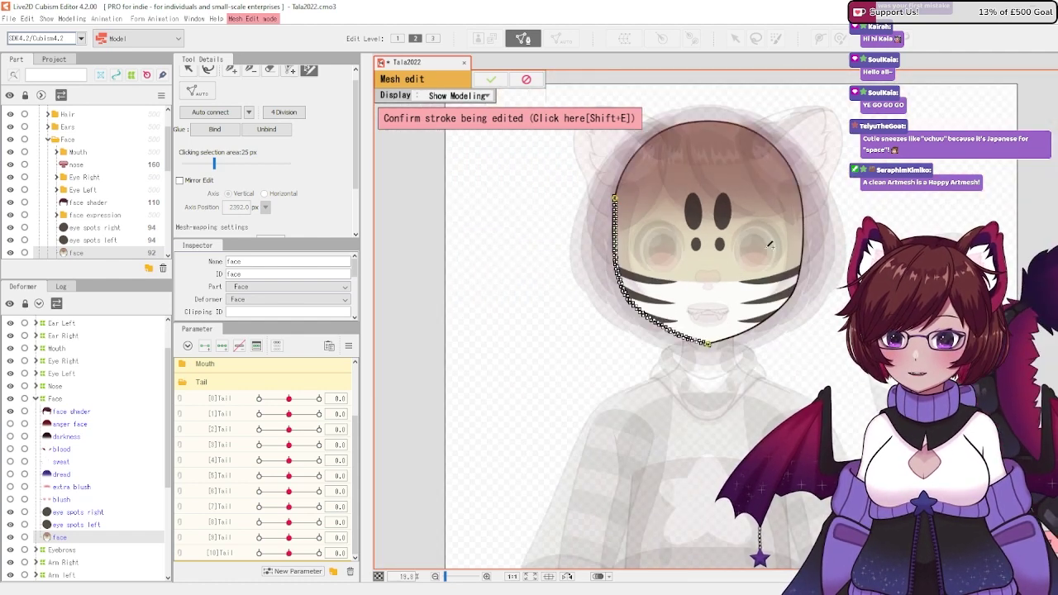
Step: Move the Stroke path's control points from the temple down past the cheek onto the left face outline
{"action": "scroll", "coordinate": [631, 199], "scroll_direction": "up", "scroll_amount": 5}
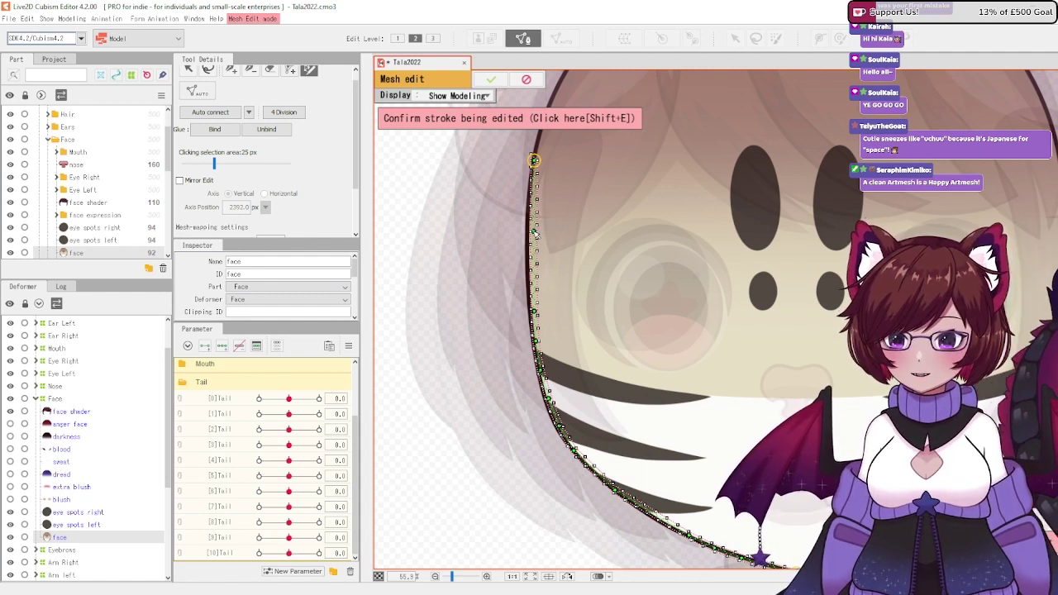
{"action": "left_click_drag", "start_coordinate": [534, 232], "coordinate": [526, 232]}
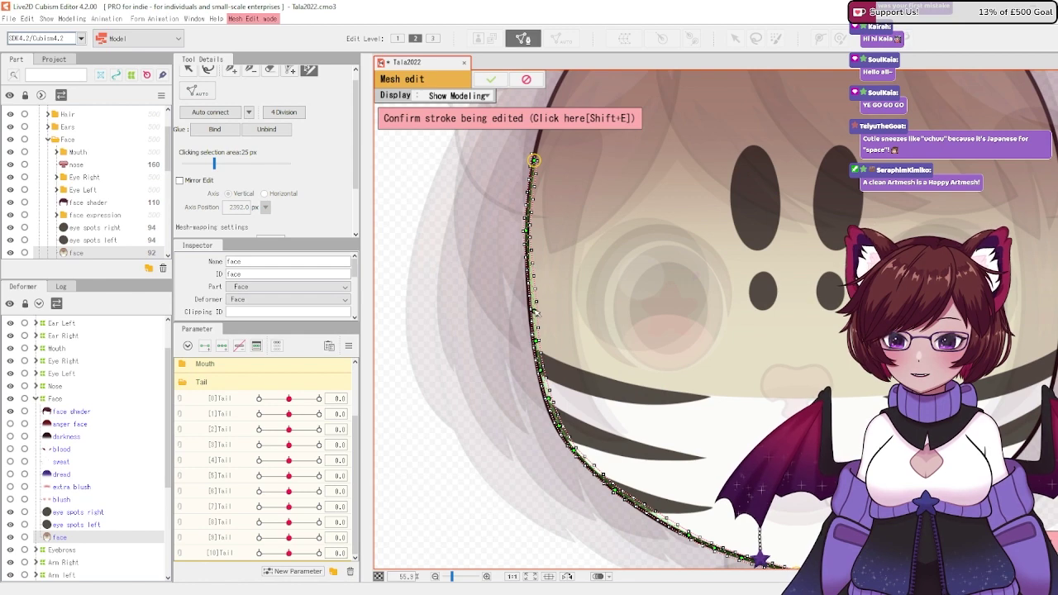
{"action": "left_click_drag", "start_coordinate": [536, 312], "coordinate": [531, 307]}
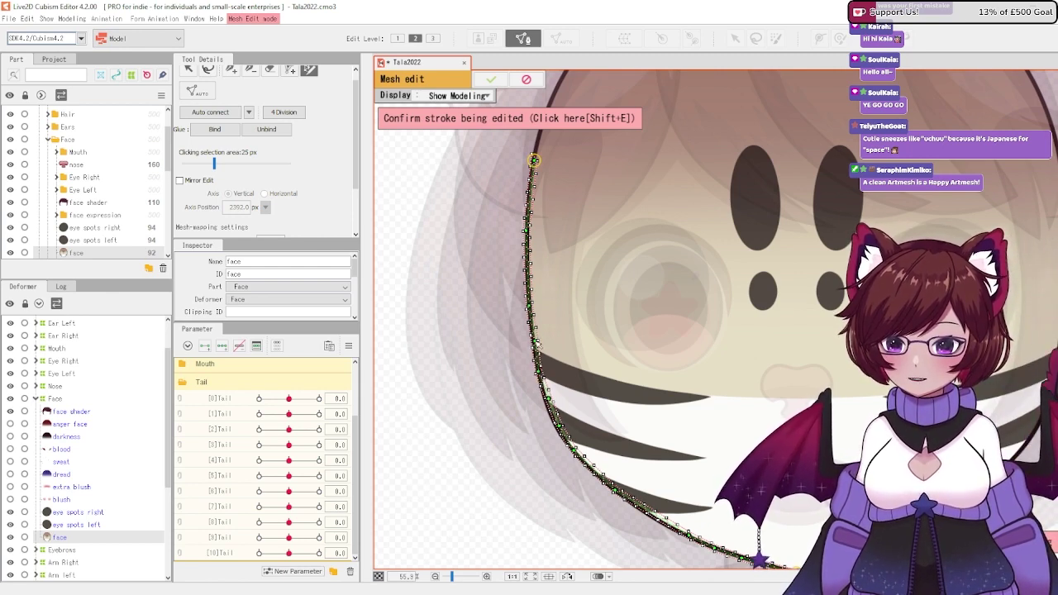
{"action": "scroll", "coordinate": [538, 348], "scroll_direction": "up", "scroll_amount": 3}
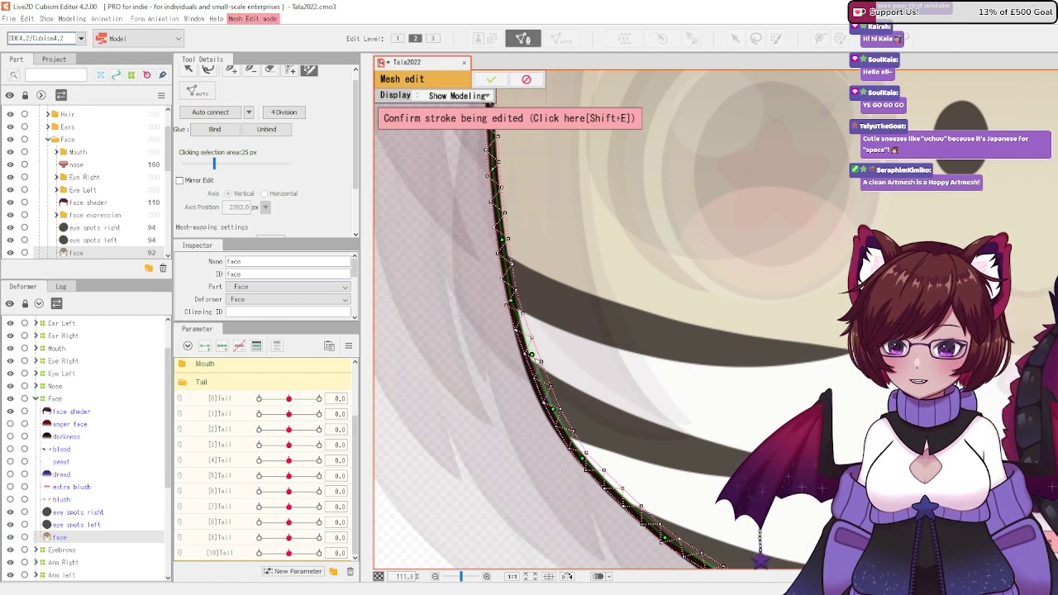
{"action": "left_click_drag", "start_coordinate": [532, 355], "coordinate": [528, 370]}
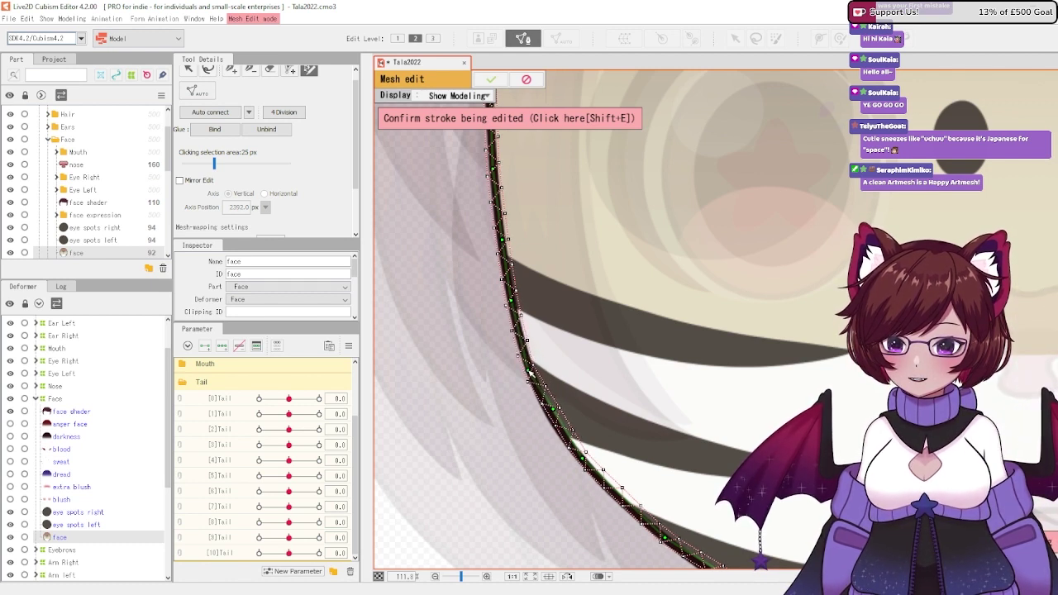
{"action": "left_click_drag", "start_coordinate": [553, 408], "coordinate": [555, 422]}
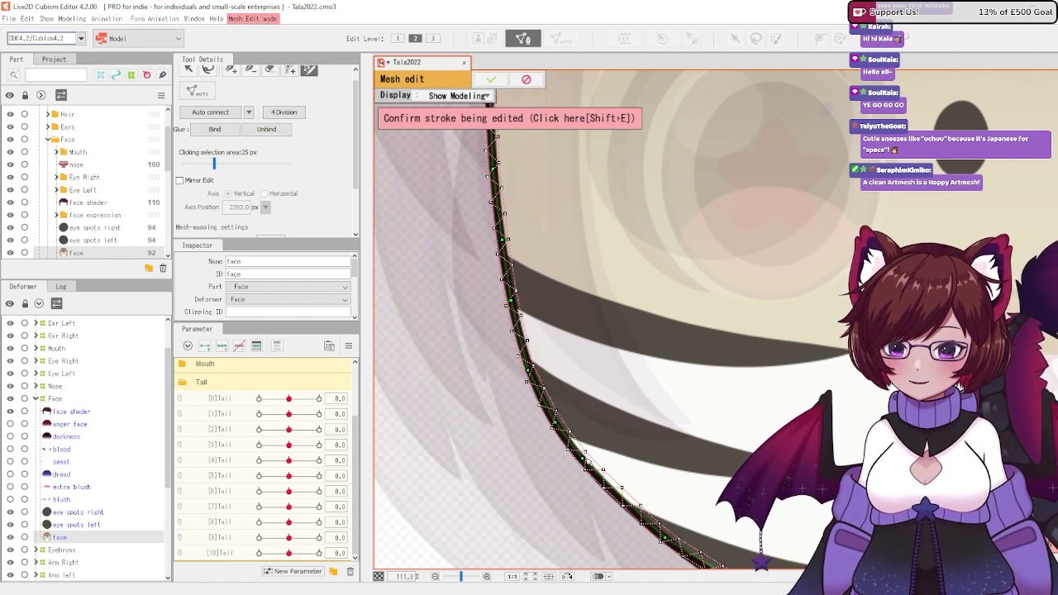
{"action": "left_click_drag", "start_coordinate": [584, 459], "coordinate": [609, 491]}
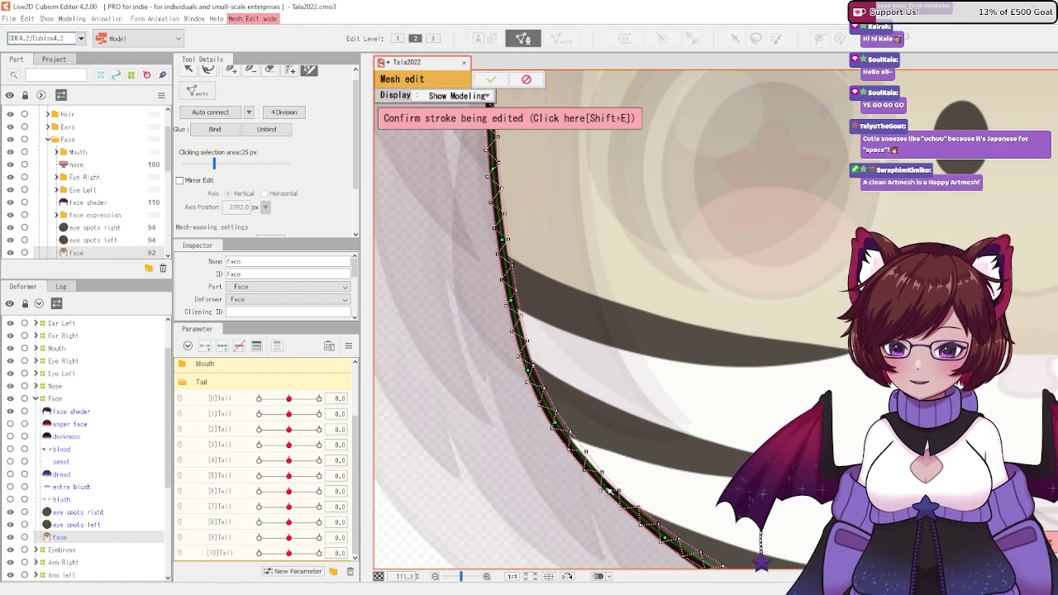
Step: Move the Stroke path's control points along the jaw and at the chin end onto the face outline
{"action": "scroll", "coordinate": [507, 431], "scroll_direction": "down", "scroll_amount": 3}
{"action": "scroll", "coordinate": [577, 511], "scroll_direction": "up", "scroll_amount": 2}
{"action": "scroll", "coordinate": [703, 543], "scroll_direction": "up", "scroll_amount": 2}
{"action": "scroll", "coordinate": [525, 421], "scroll_direction": "down", "scroll_amount": 2}
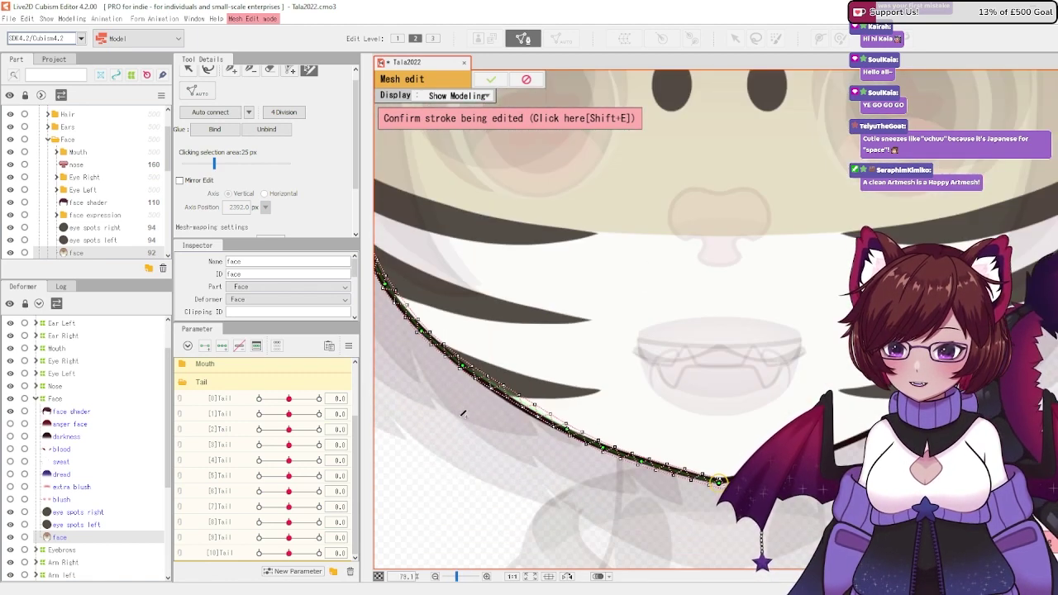
{"action": "scroll", "coordinate": [463, 413], "scroll_direction": "up", "scroll_amount": 3}
{"action": "left_click_drag", "start_coordinate": [542, 414], "coordinate": [538, 419]}
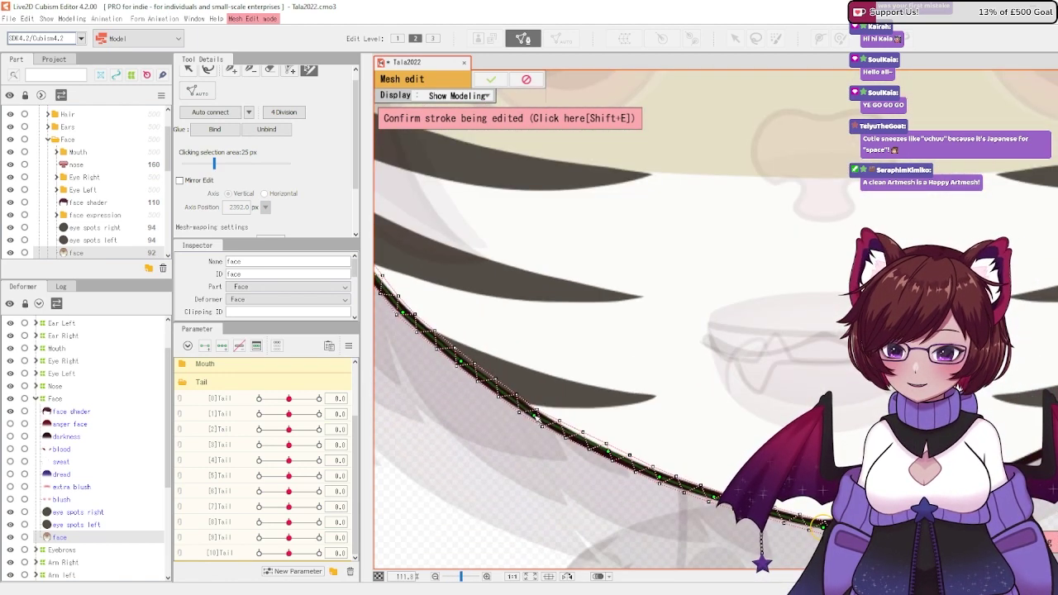
{"action": "left_click_drag", "start_coordinate": [609, 453], "coordinate": [600, 452]}
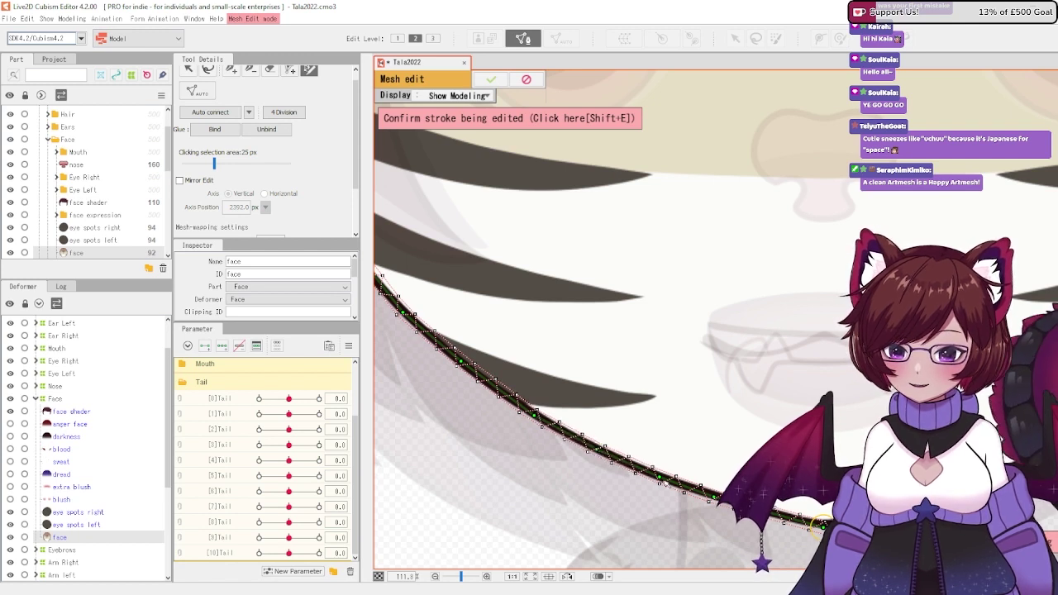
{"action": "left_click_drag", "start_coordinate": [661, 478], "coordinate": [649, 471]}
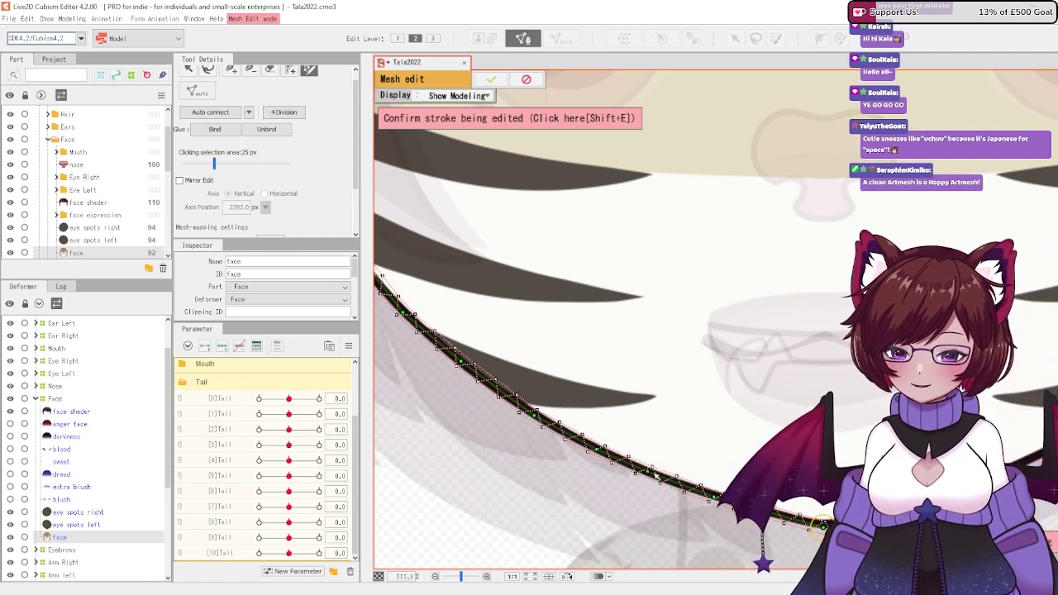
{"action": "left_click_drag", "start_coordinate": [823, 526], "coordinate": [825, 525]}
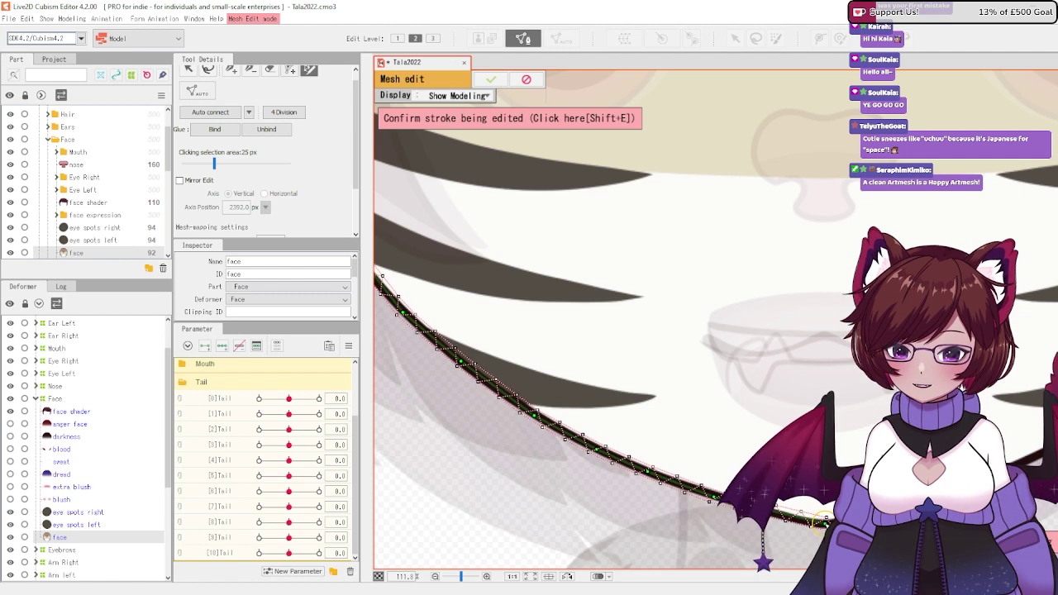
Step: Try a mesh-mapping width of 33 on the face stroke, and settle on a mesh width of 18
{"action": "scroll", "coordinate": [683, 416], "scroll_direction": "down", "scroll_amount": 4}
{"action": "scroll", "coordinate": [683, 416], "scroll_direction": "up", "scroll_amount": 1}
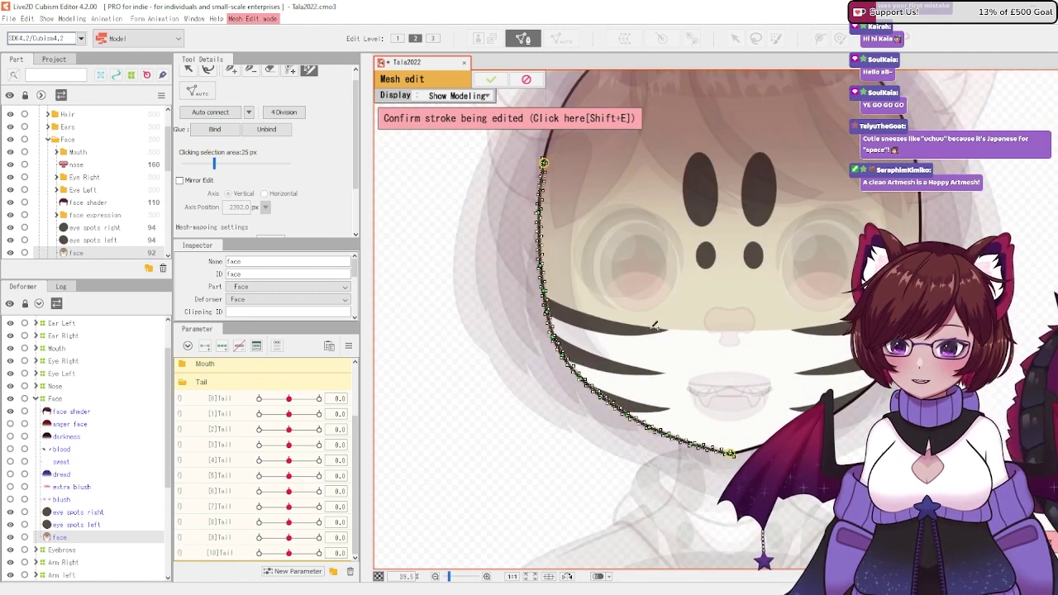
{"action": "scroll", "coordinate": [706, 398], "scroll_direction": "down", "scroll_amount": 2}
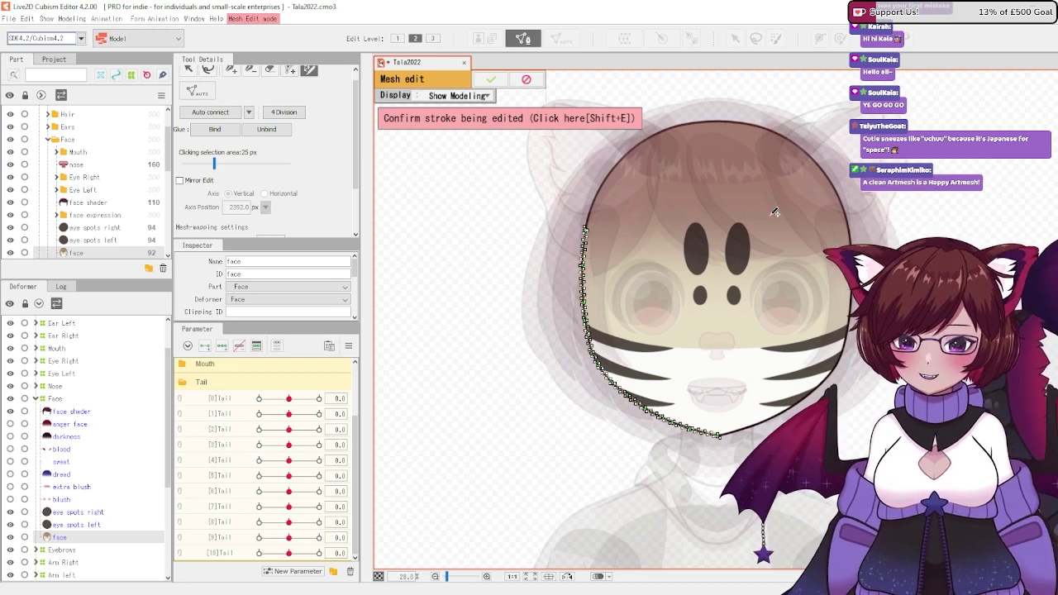
{"action": "scroll", "coordinate": [720, 294], "scroll_direction": "up", "scroll_amount": 2}
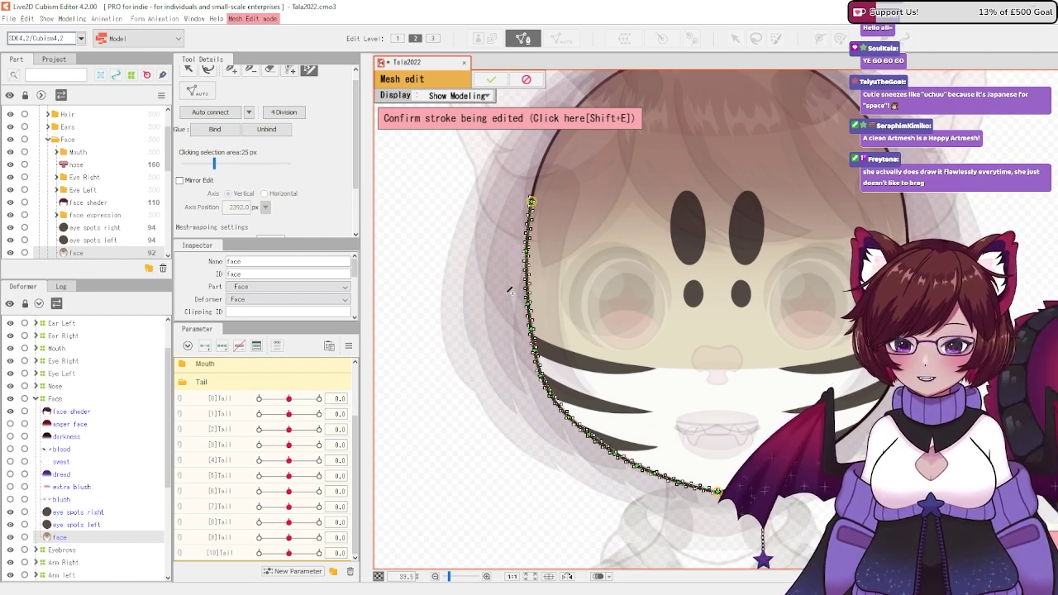
{"action": "scroll", "coordinate": [469, 331], "scroll_direction": "up", "scroll_amount": 2}
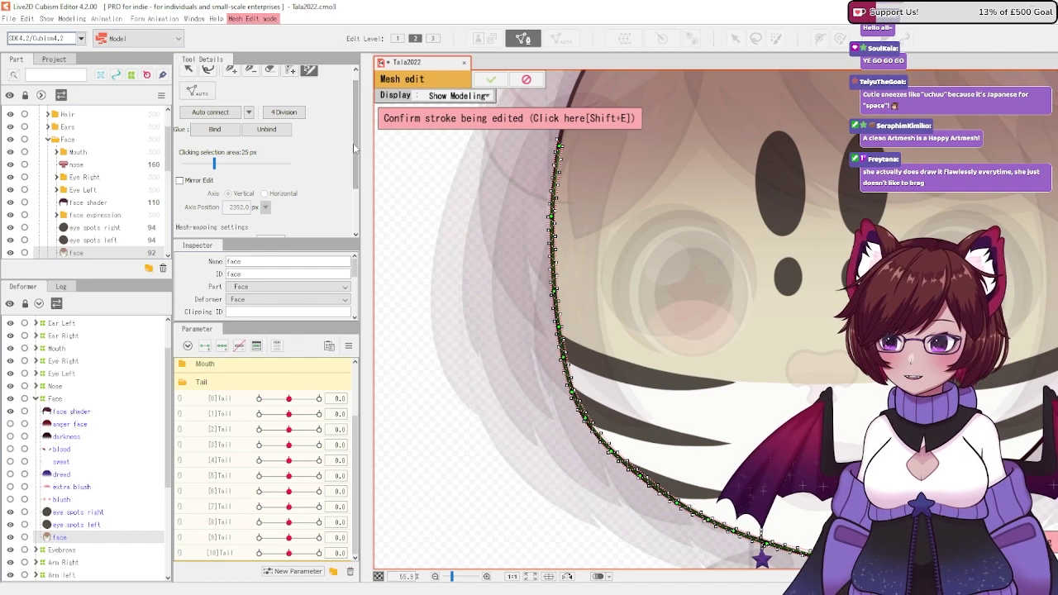
{"action": "left_click_drag", "start_coordinate": [356, 149], "coordinate": [357, 169]}
{"action": "scroll", "coordinate": [358, 171], "scroll_direction": "down", "scroll_amount": 2}
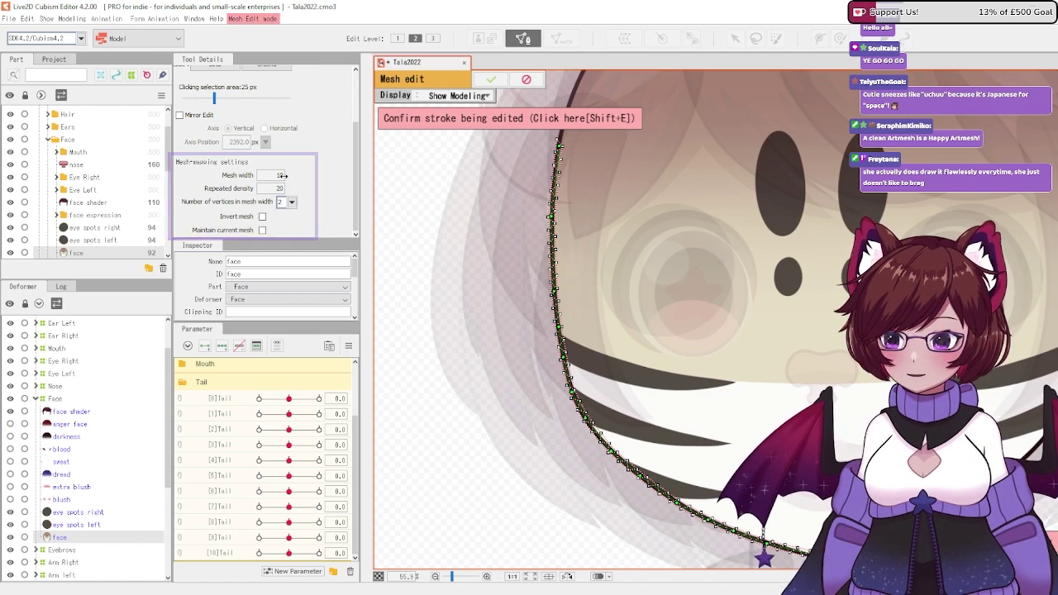
{"action": "left_click_drag", "start_coordinate": [279, 175], "coordinate": [289, 175]}
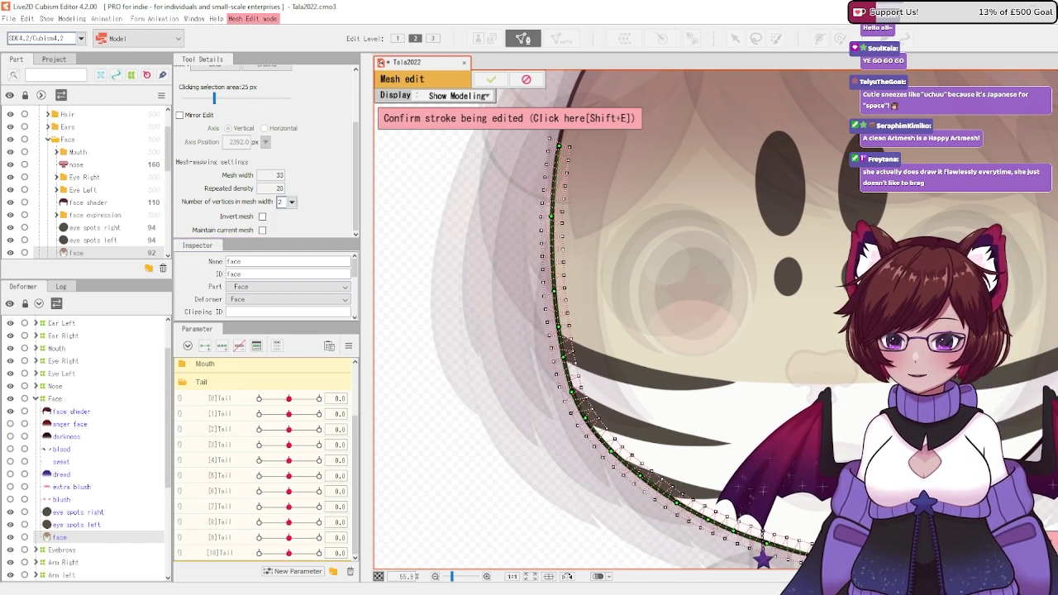
{"action": "left_click_drag", "start_coordinate": [289, 176], "coordinate": [286, 176]}
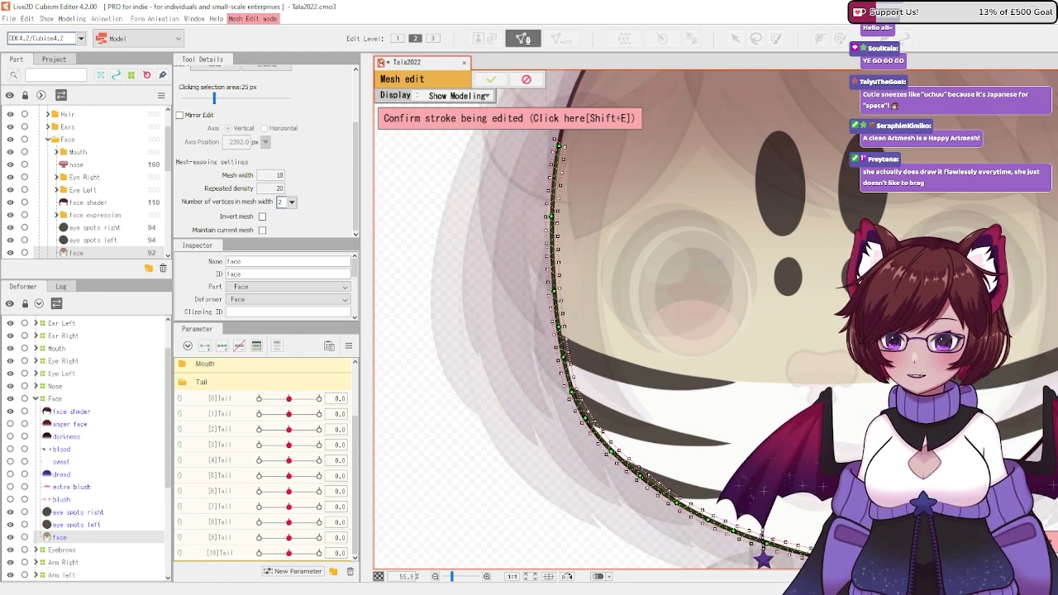
Step: Try different vertex spacings along the face stroke and set the repeated density to 19
{"action": "scroll", "coordinate": [555, 240], "scroll_direction": "up", "scroll_amount": 5}
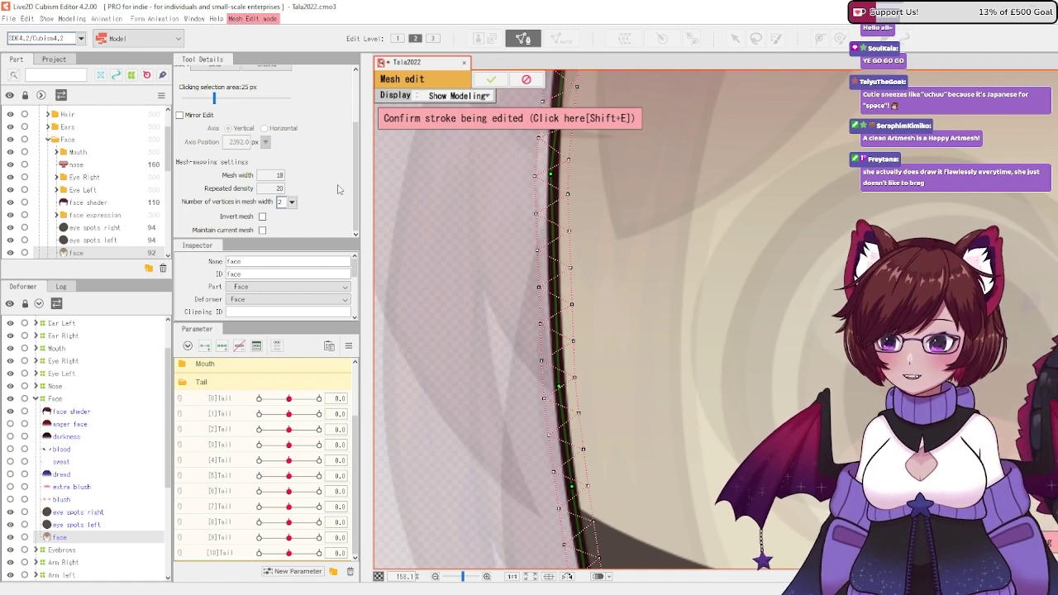
{"action": "scroll", "coordinate": [421, 191], "scroll_direction": "down", "scroll_amount": 3}
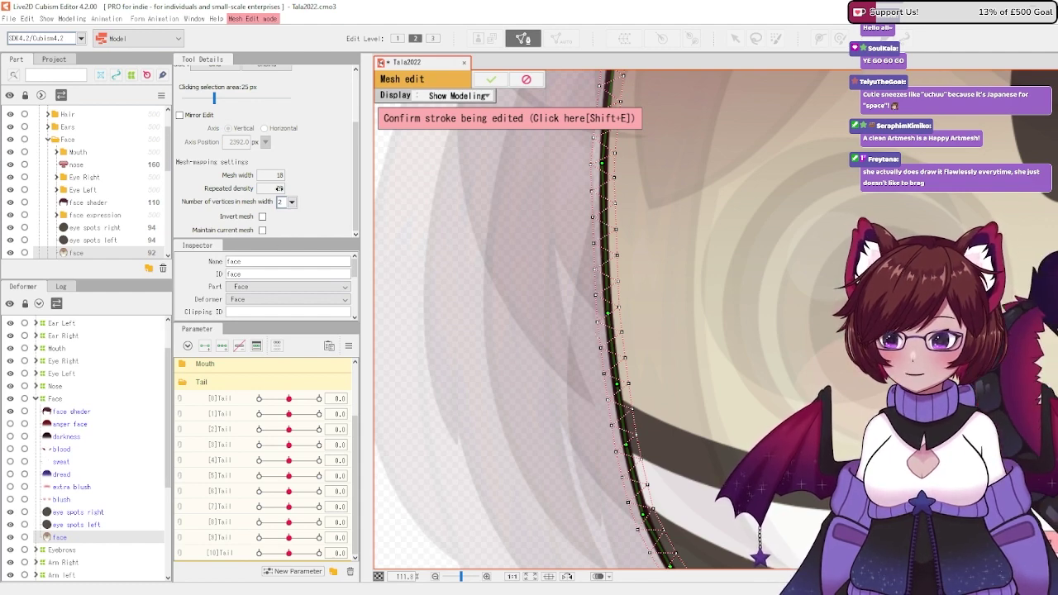
{"action": "mouse_move", "coordinate": [280, 189]}
{"action": "left_mouse_down"}
{"action": "mouse_move", "coordinate": [263, 188]}
{"action": "mouse_move", "coordinate": [339, 188]}
{"action": "mouse_move", "coordinate": [319, 189]}
{"action": "left_mouse_up"}
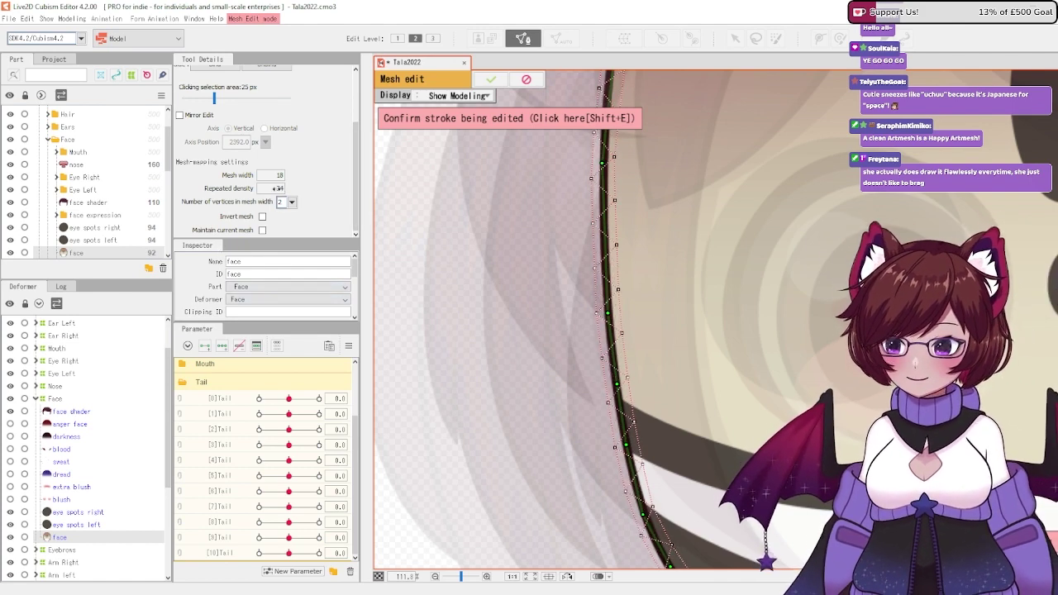
{"action": "mouse_move", "coordinate": [270, 188]}
{"action": "left_mouse_down"}
{"action": "mouse_move", "coordinate": [250, 188]}
{"action": "mouse_move", "coordinate": [263, 189]}
{"action": "left_mouse_up"}
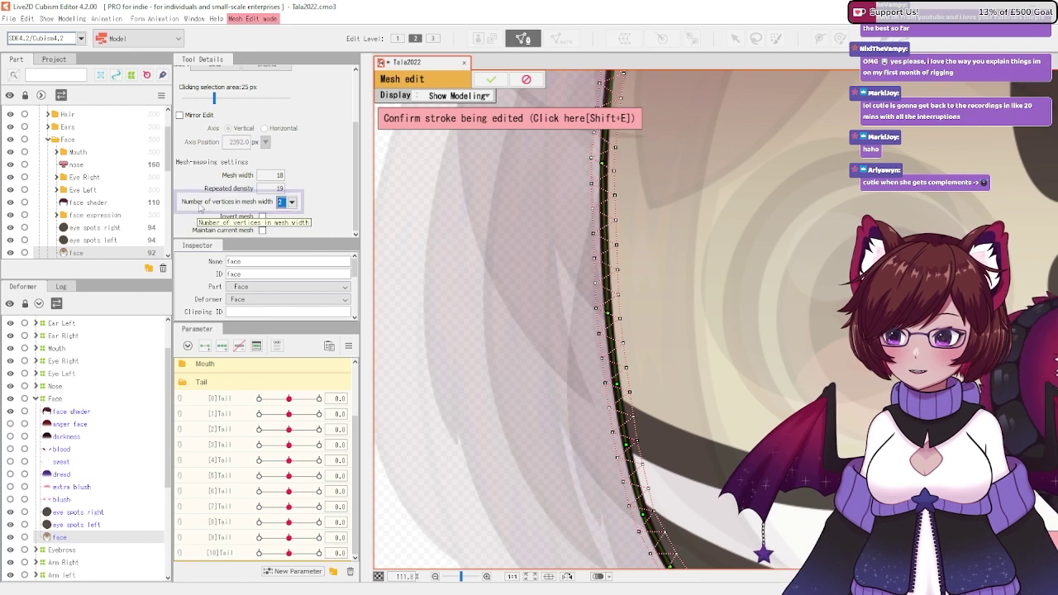
Step: Try 1 and 3 as the number of vertices in mesh width and inspect the vertices along the outline
{"action": "left_click", "coordinate": [290, 203]}
{"action": "left_click", "coordinate": [288, 216]}
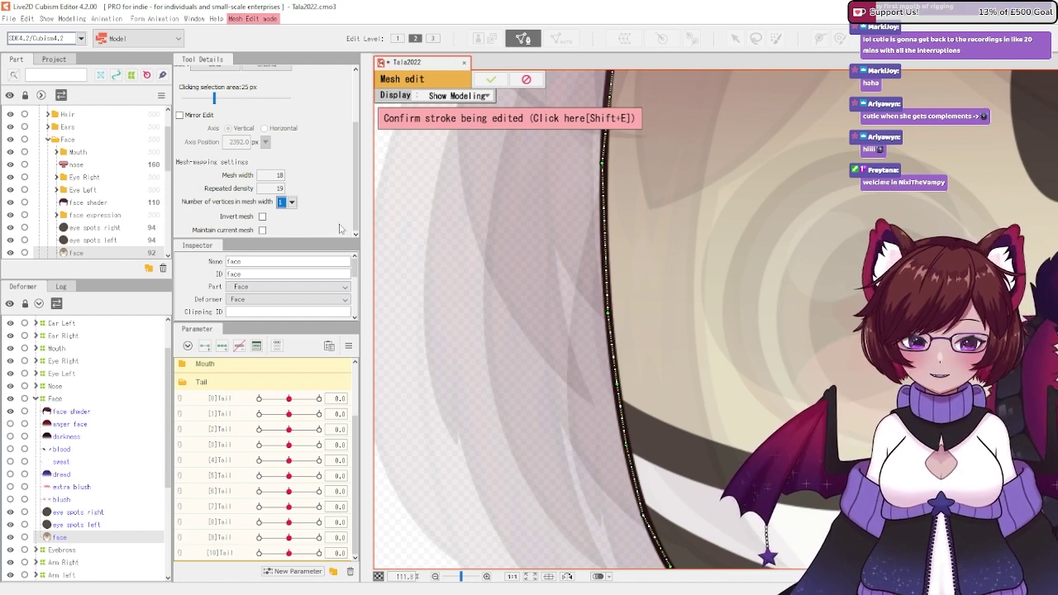
{"action": "left_click", "coordinate": [290, 202]}
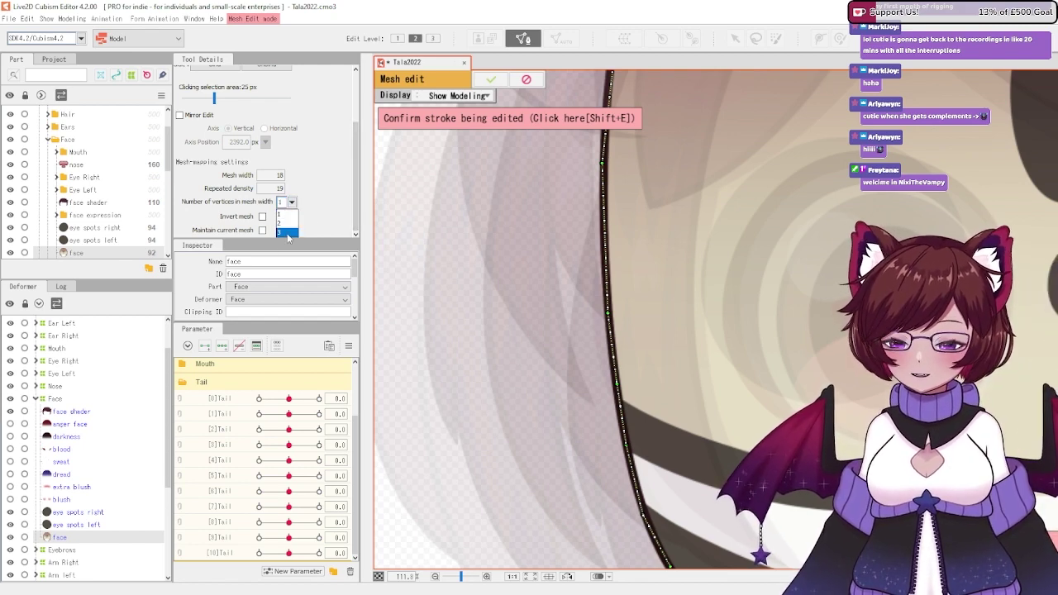
{"action": "left_click", "coordinate": [288, 233]}
{"action": "scroll", "coordinate": [610, 241], "scroll_direction": "down", "scroll_amount": 2}
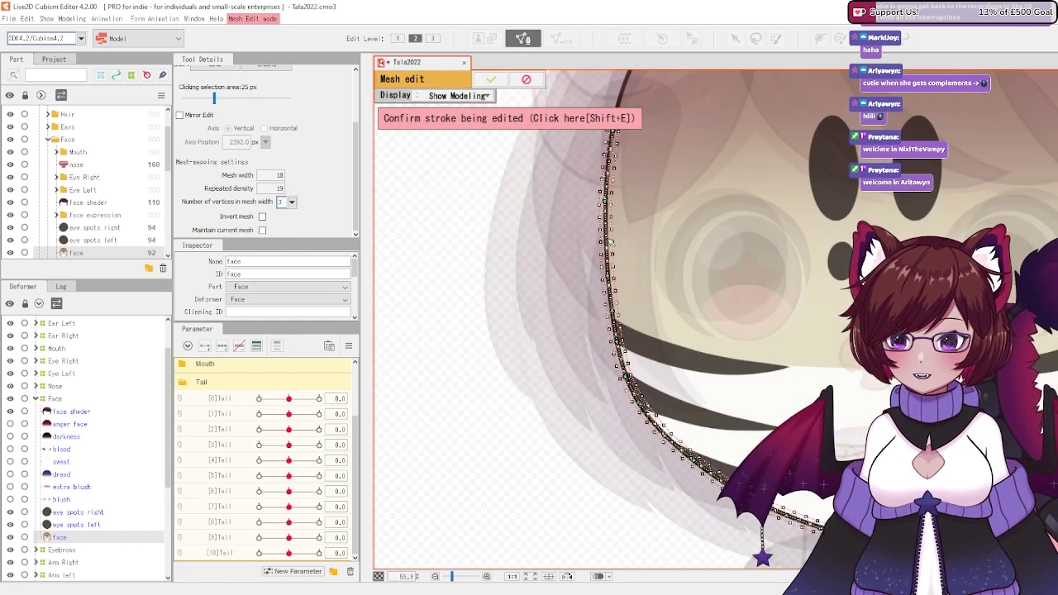
{"action": "scroll", "coordinate": [610, 215], "scroll_direction": "up", "scroll_amount": 2}
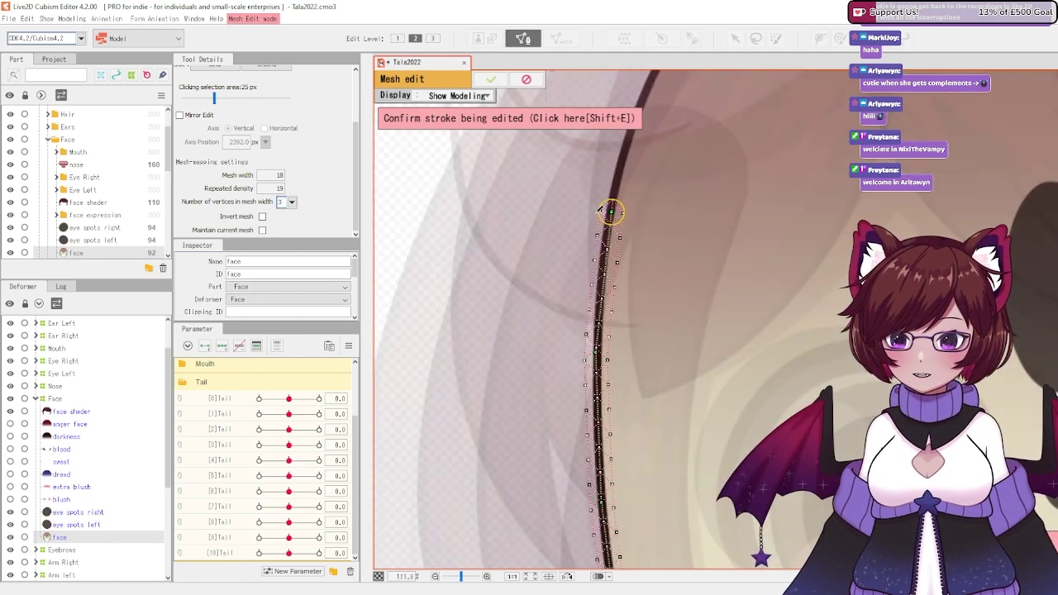
{"action": "scroll", "coordinate": [610, 214], "scroll_direction": "up", "scroll_amount": 2}
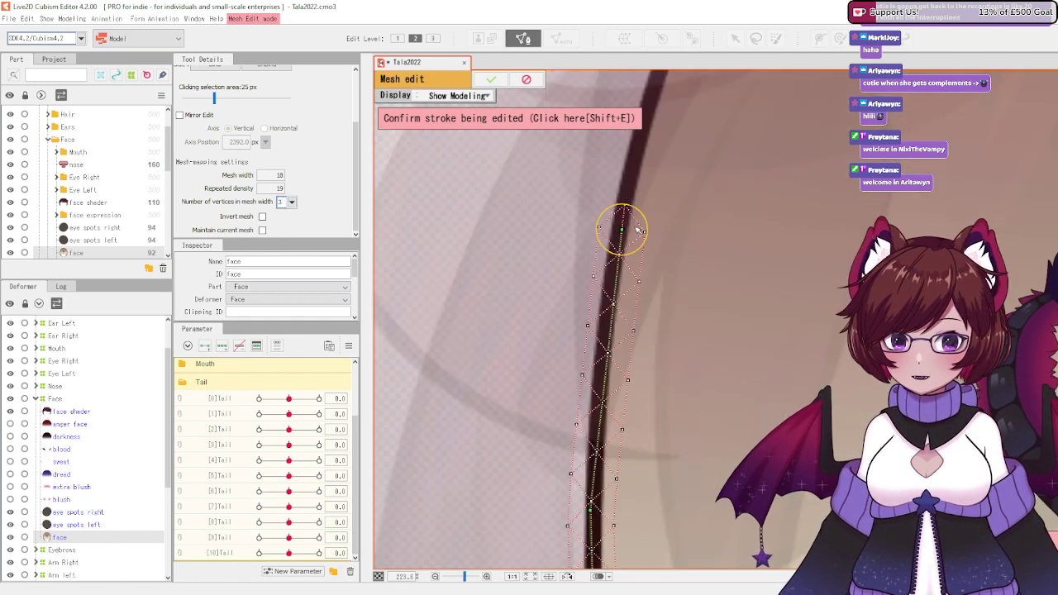
{"action": "scroll", "coordinate": [630, 206], "scroll_direction": "down", "scroll_amount": 2}
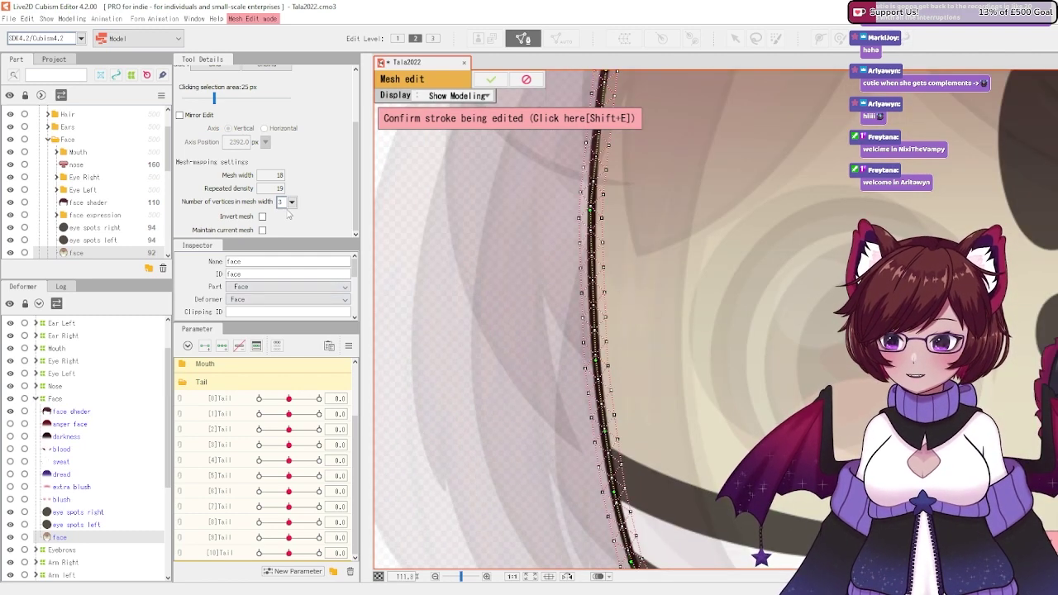
Step: Restore the number of vertices in mesh width to 2 and toggle Invert mesh for the stroke
{"action": "left_click", "coordinate": [290, 203]}
{"action": "left_click", "coordinate": [288, 225]}
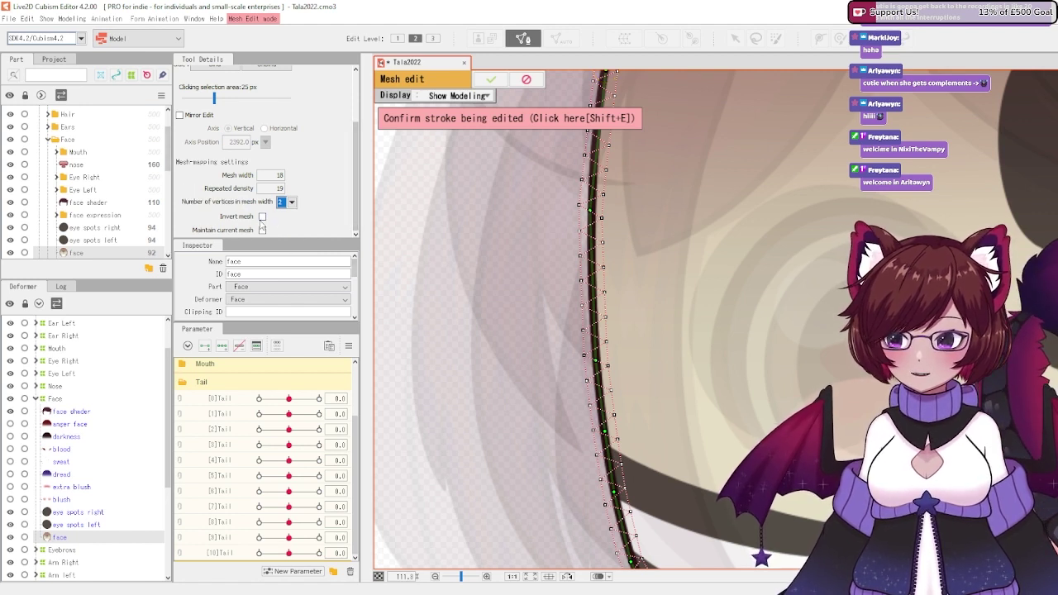
{"action": "left_click", "coordinate": [262, 216]}
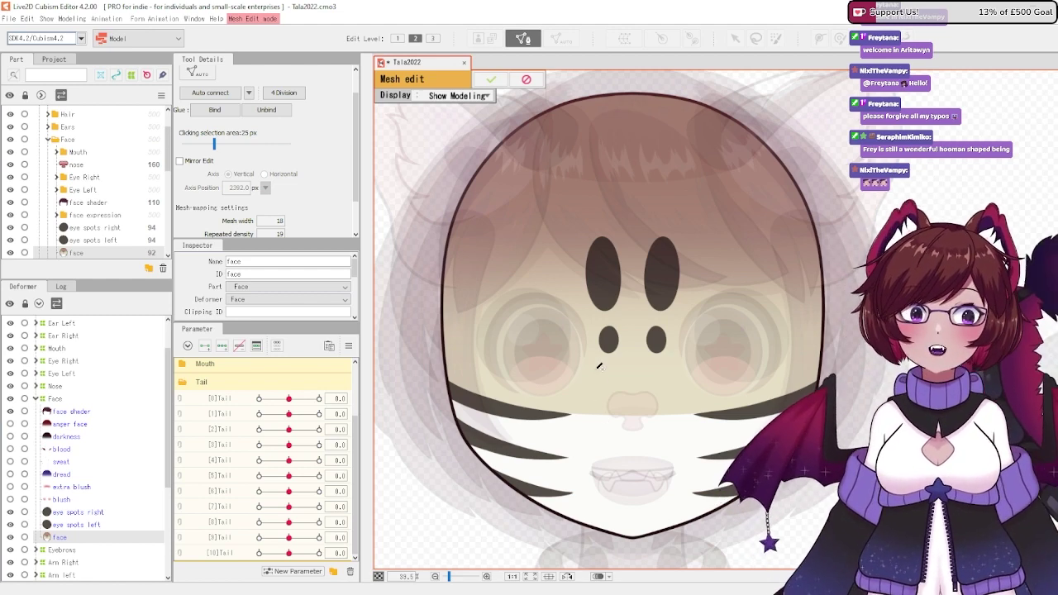
Step: Enable Mirror Edit with a vertical axis and set its axis position to 2323.6 px, at the face's centre
{"action": "scroll", "coordinate": [261, 174], "scroll_direction": "up", "scroll_amount": 2}
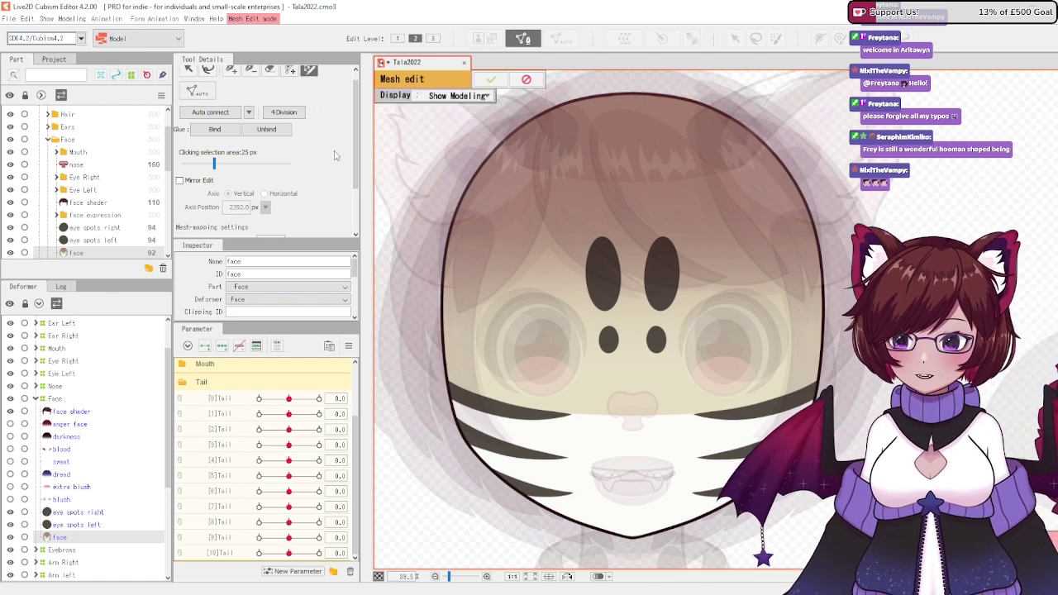
{"action": "scroll", "coordinate": [358, 176], "scroll_direction": "down", "scroll_amount": 2}
{"action": "scroll", "coordinate": [358, 176], "scroll_direction": "down", "scroll_amount": 2}
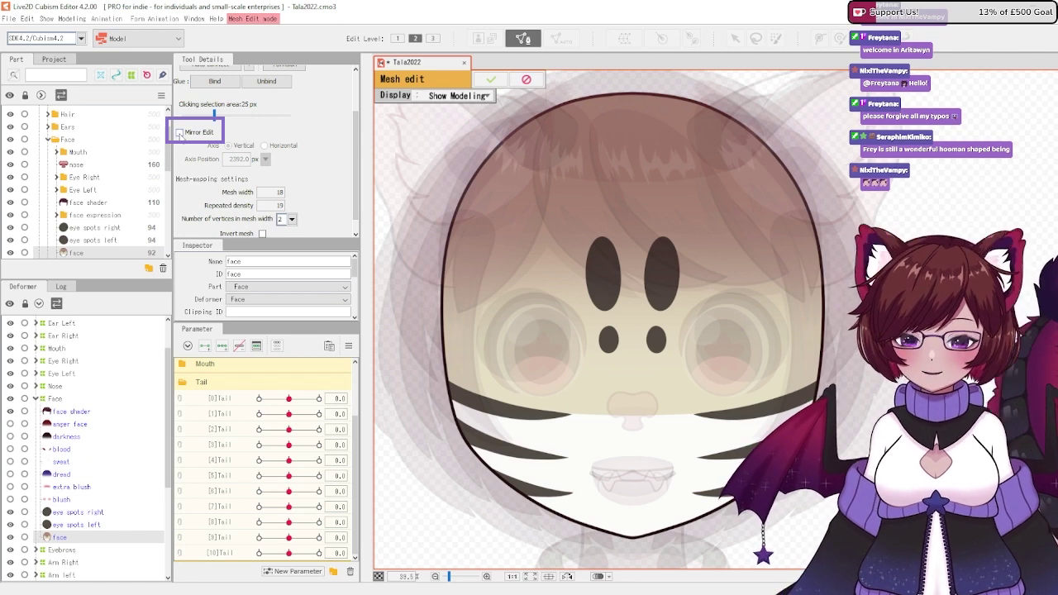
{"action": "left_click", "coordinate": [180, 132]}
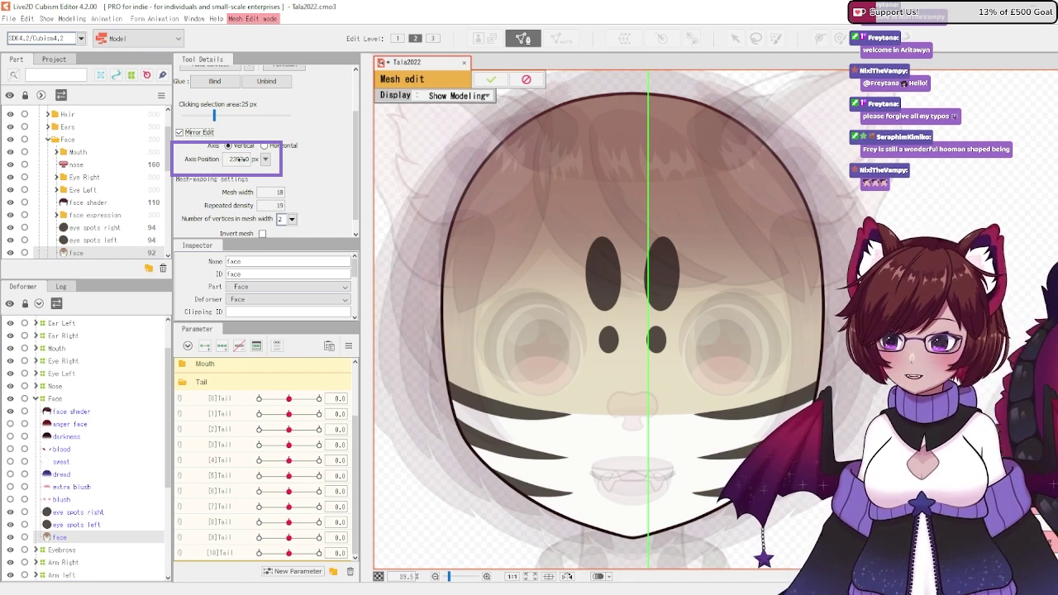
{"action": "left_click_drag", "start_coordinate": [240, 159], "coordinate": [219, 159]}
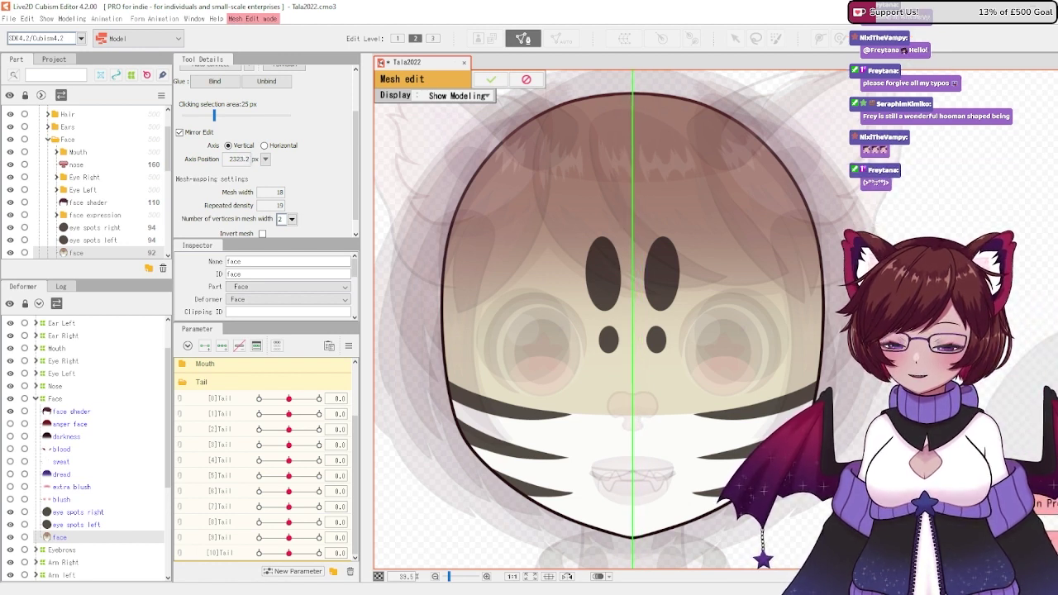
Step: Try a horizontal axis for Mirror Edit on the face and return the axis to vertical
{"action": "left_click", "coordinate": [264, 146]}
{"action": "scroll", "coordinate": [651, 347], "scroll_direction": "down", "scroll_amount": 5}
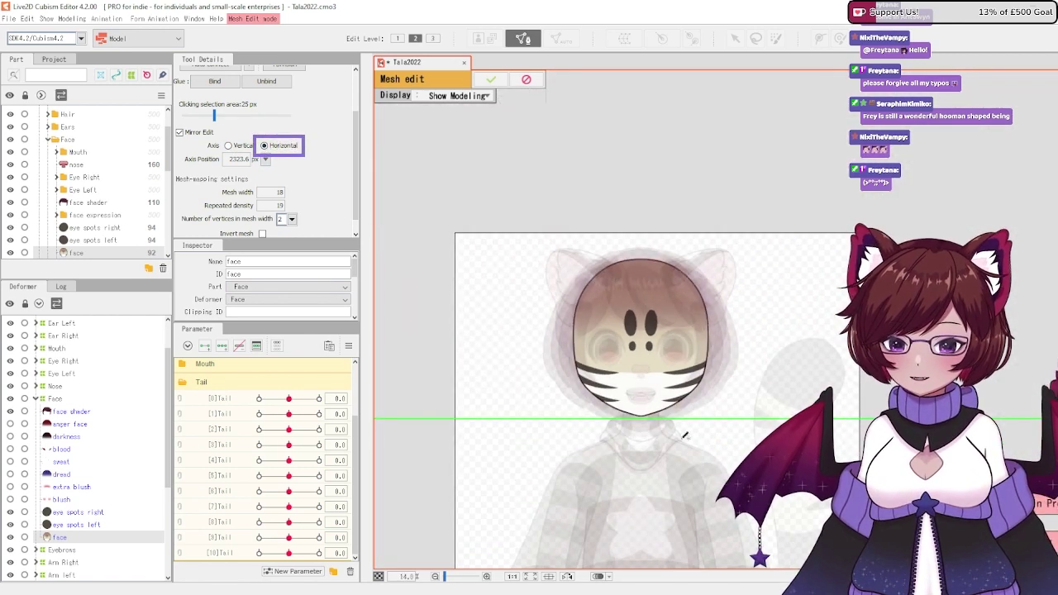
{"action": "scroll", "coordinate": [619, 400], "scroll_direction": "up", "scroll_amount": 3}
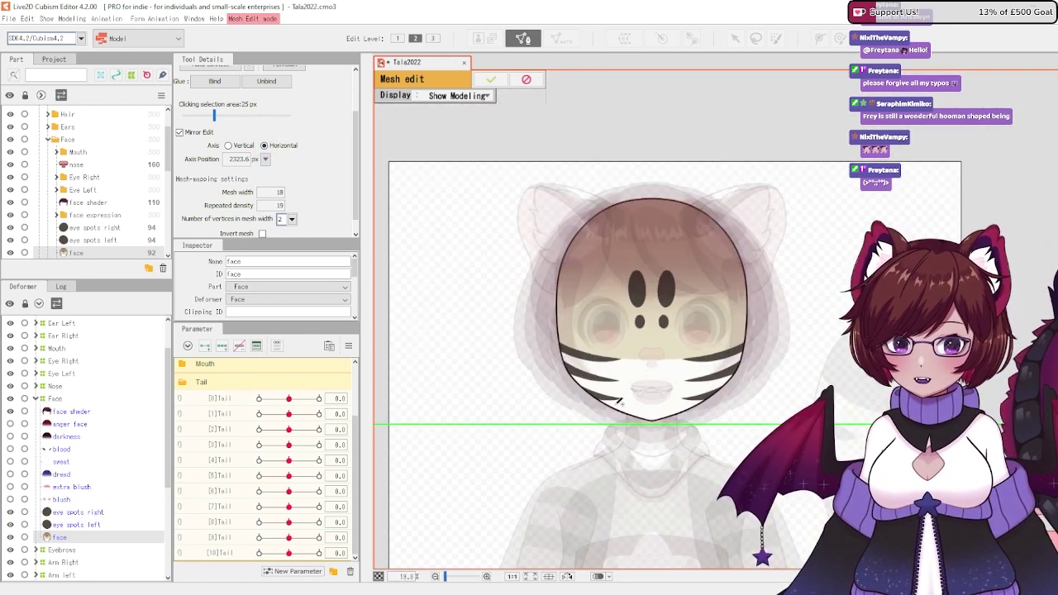
{"action": "scroll", "coordinate": [772, 261], "scroll_direction": "up", "scroll_amount": 2}
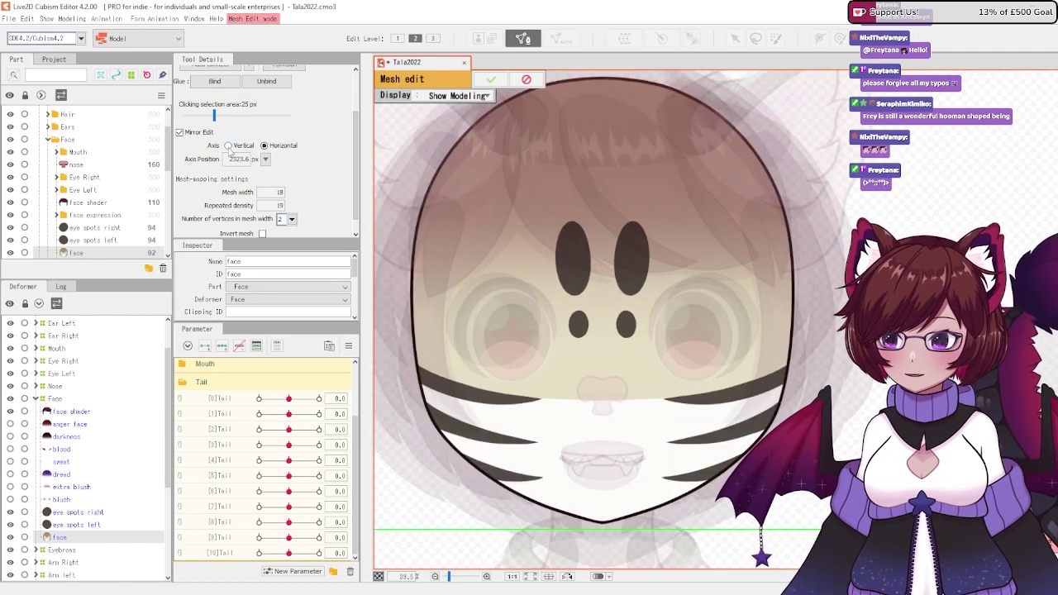
{"action": "left_click", "coordinate": [228, 146]}
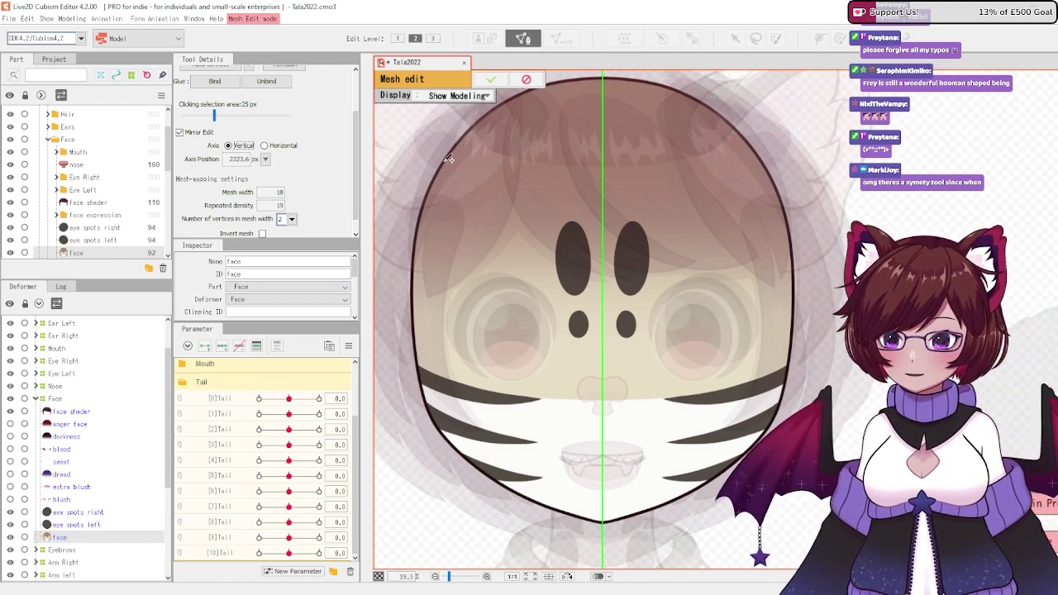
Step: Draw a mirrored mesh stroke along the face outline from the temple to the chin, adjust its upper part and confirm the stroke
{"action": "mouse_move", "coordinate": [443, 168]}
{"action": "left_mouse_down"}
{"action": "mouse_move", "coordinate": [417, 240]}
{"action": "mouse_move", "coordinate": [414, 299]}
{"action": "mouse_move", "coordinate": [433, 410]}
{"action": "mouse_move", "coordinate": [500, 478]}
{"action": "mouse_move", "coordinate": [604, 519]}
{"action": "left_mouse_up"}
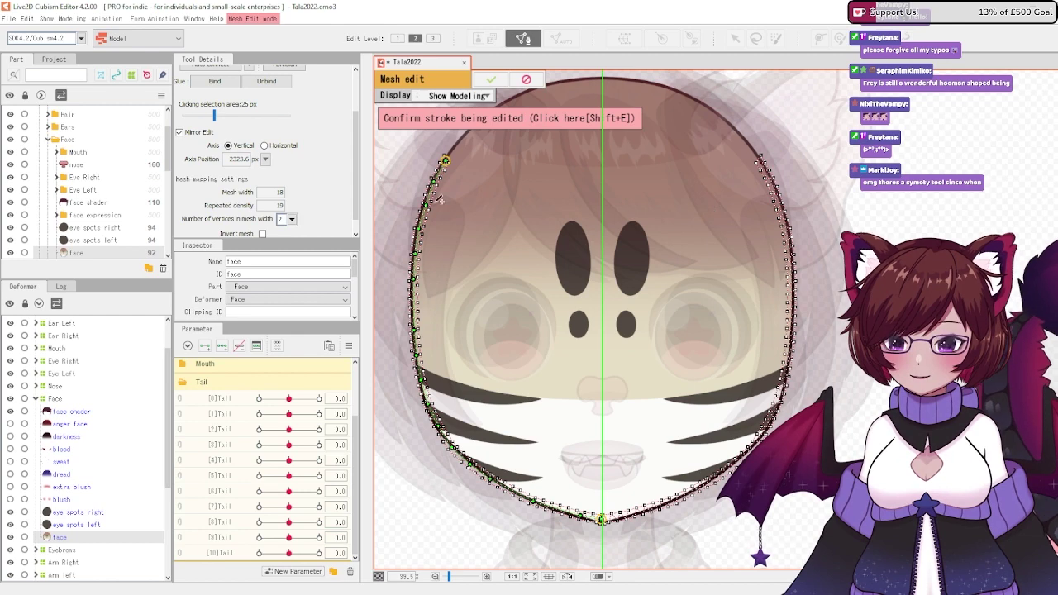
{"action": "mouse_move", "coordinate": [434, 183]}
{"action": "left_mouse_down"}
{"action": "mouse_move", "coordinate": [412, 179]}
{"action": "mouse_move", "coordinate": [448, 181]}
{"action": "mouse_move", "coordinate": [414, 180]}
{"action": "mouse_move", "coordinate": [442, 174]}
{"action": "mouse_move", "coordinate": [429, 180]}
{"action": "mouse_move", "coordinate": [417, 228]}
{"action": "left_mouse_up"}
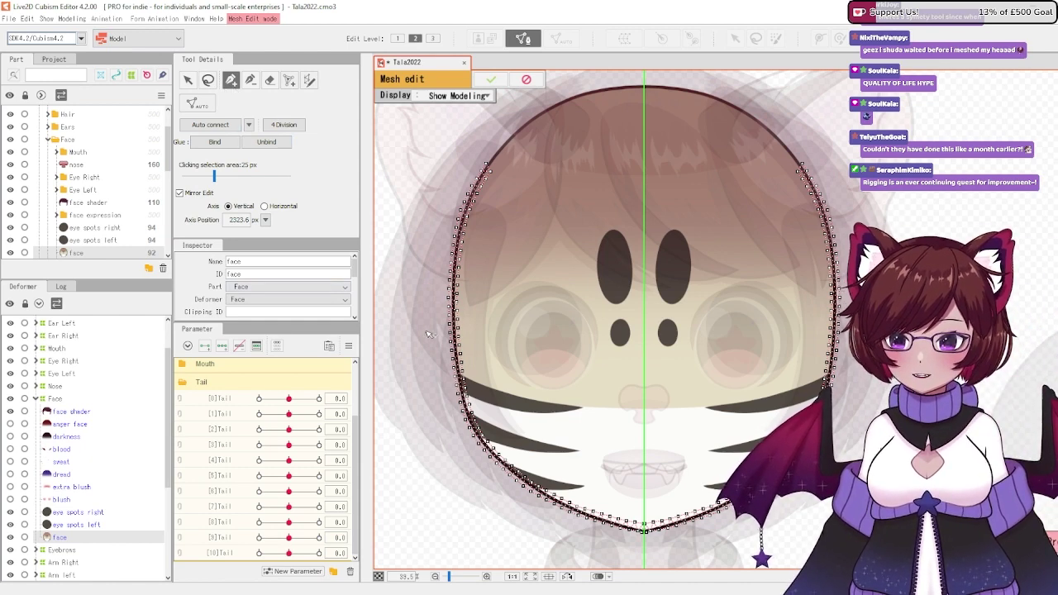
{"action": "scroll", "coordinate": [461, 304], "scroll_direction": "up", "scroll_amount": 5}
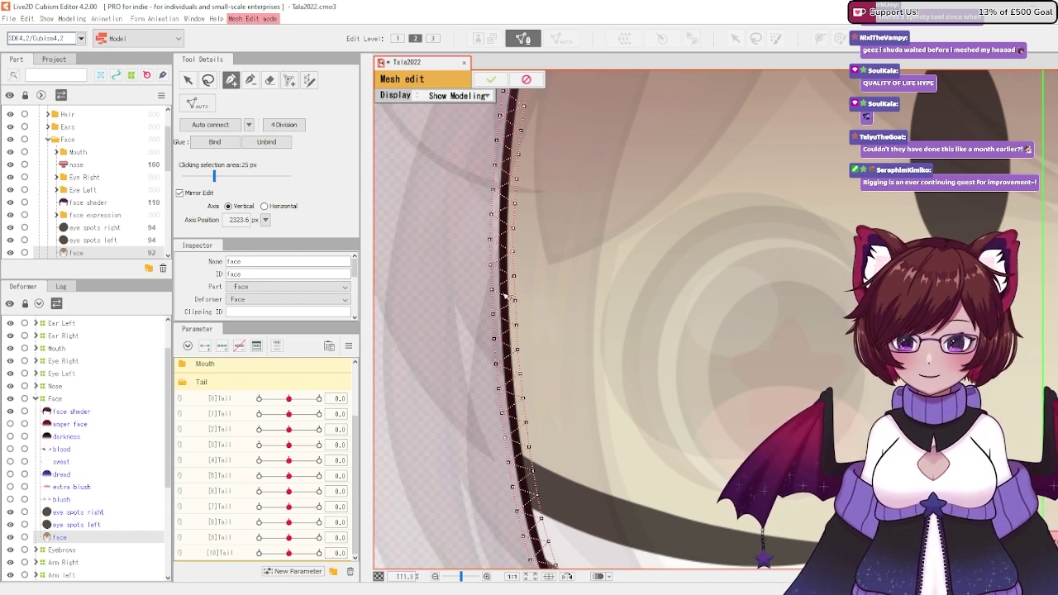
{"action": "scroll", "coordinate": [534, 281], "scroll_direction": "down", "scroll_amount": 5}
{"action": "scroll", "coordinate": [803, 402], "scroll_direction": "up", "scroll_amount": 2}
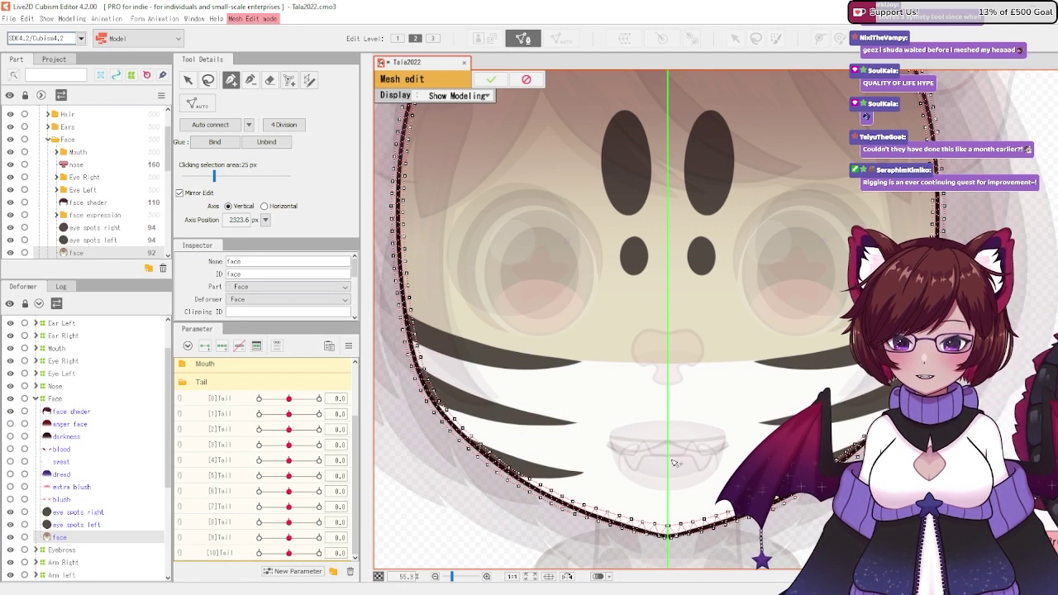
Step: Add mirrored, connected vertices below the mouth, under the nose, on the cheeks and beside the small brow spots, forming triangles
{"action": "left_click_drag", "start_coordinate": [612, 487], "coordinate": [713, 488]}
{"action": "left_click", "coordinate": [669, 384]}
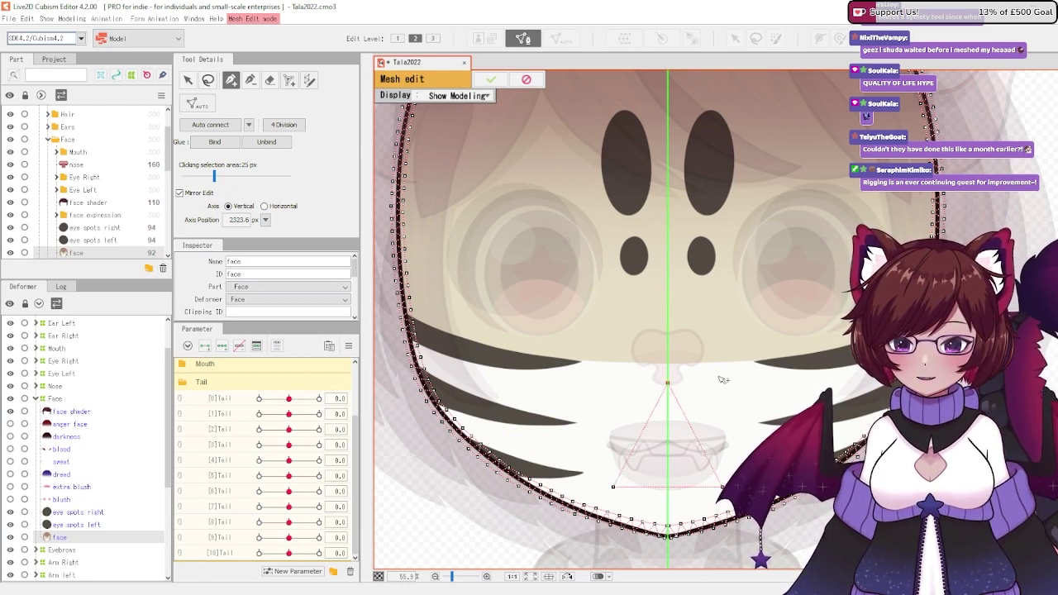
{"action": "left_click", "coordinate": [800, 381]}
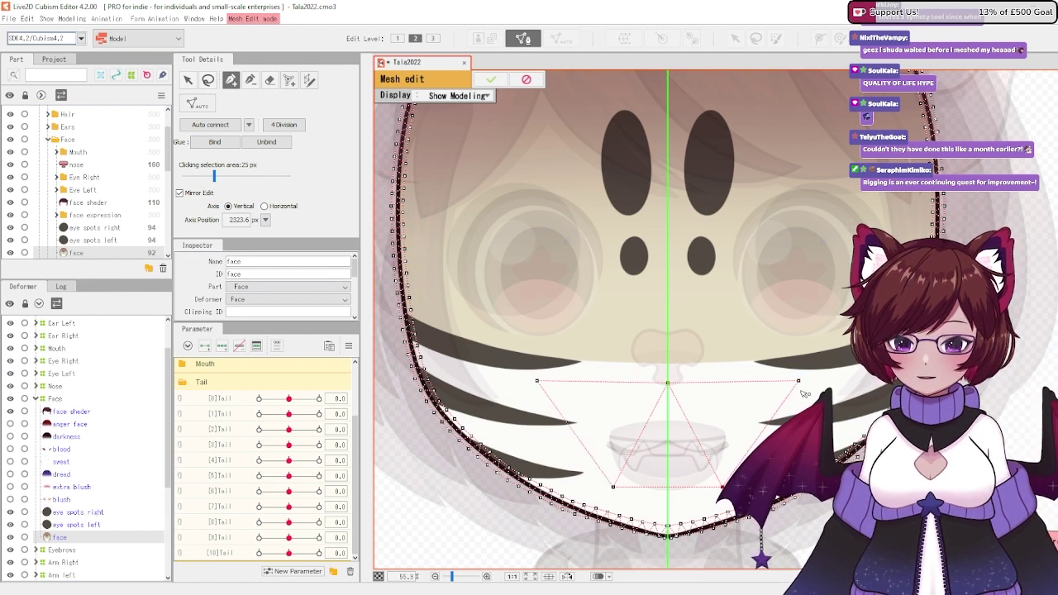
{"action": "left_click", "coordinate": [720, 259]}
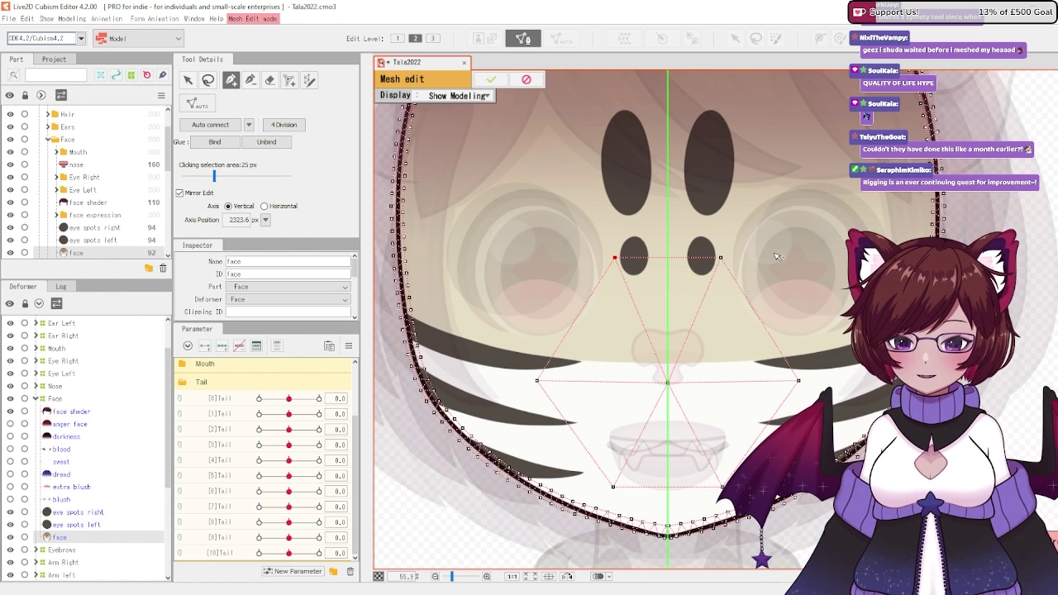
{"action": "scroll", "coordinate": [659, 269], "scroll_direction": "down", "scroll_amount": 3}
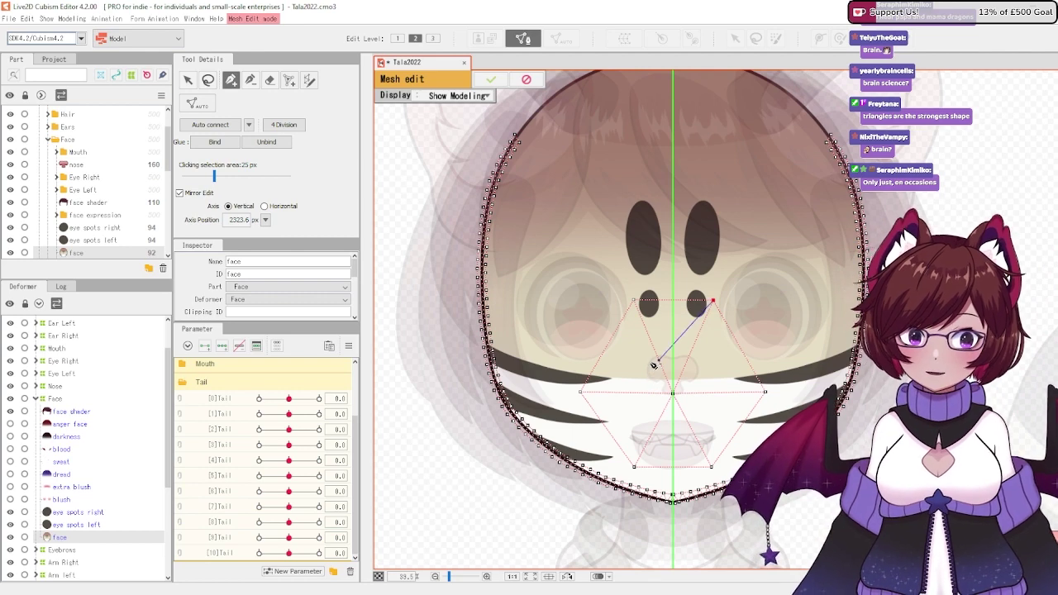
{"action": "left_click_drag", "start_coordinate": [714, 301], "coordinate": [718, 303]}
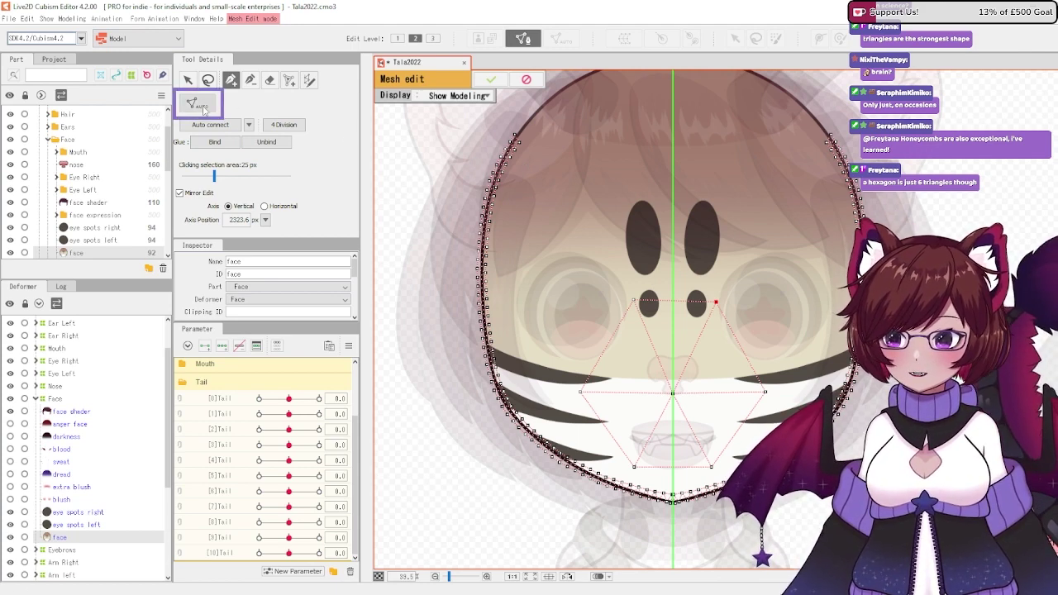
Step: Generate the face mesh automatically with the Standard preset and inspect it against the mirror axis
{"action": "mouse_move", "coordinate": [204, 110]}
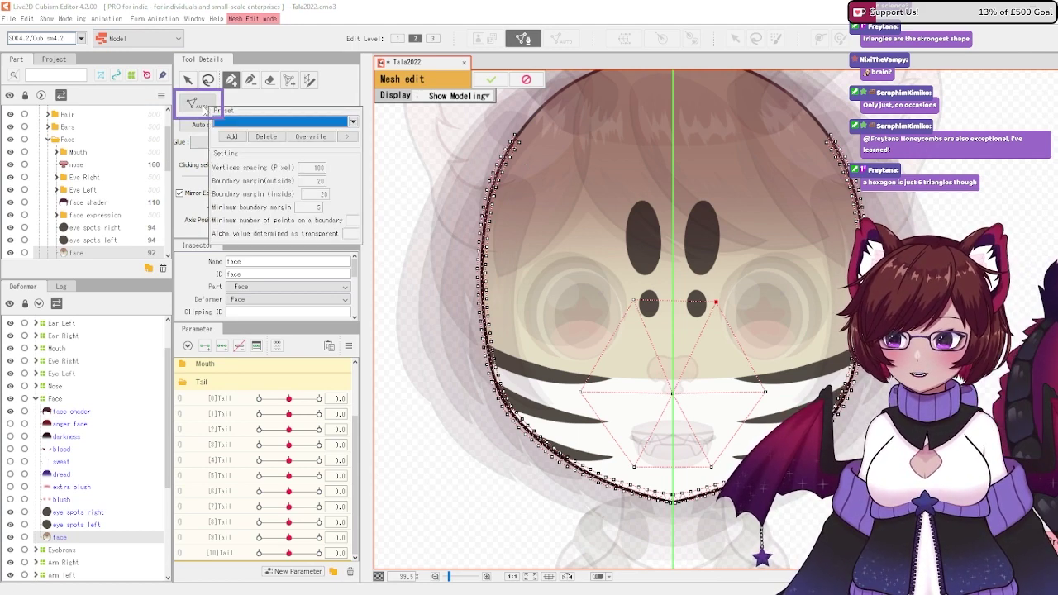
{"action": "left_click", "coordinate": [282, 124]}
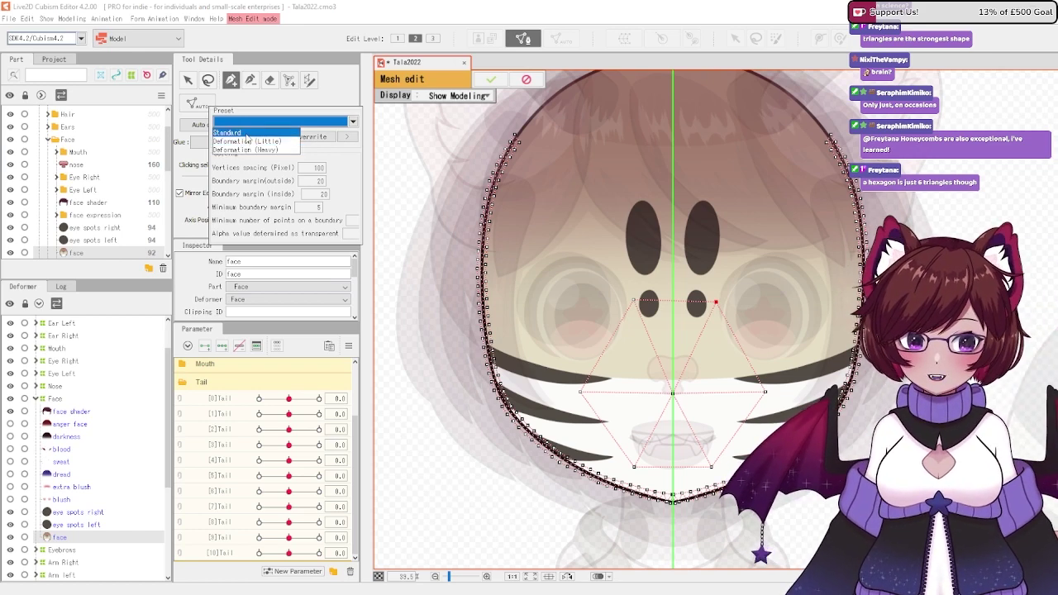
{"action": "left_click", "coordinate": [246, 135]}
{"action": "scroll", "coordinate": [868, 236], "scroll_direction": "down", "scroll_amount": 2}
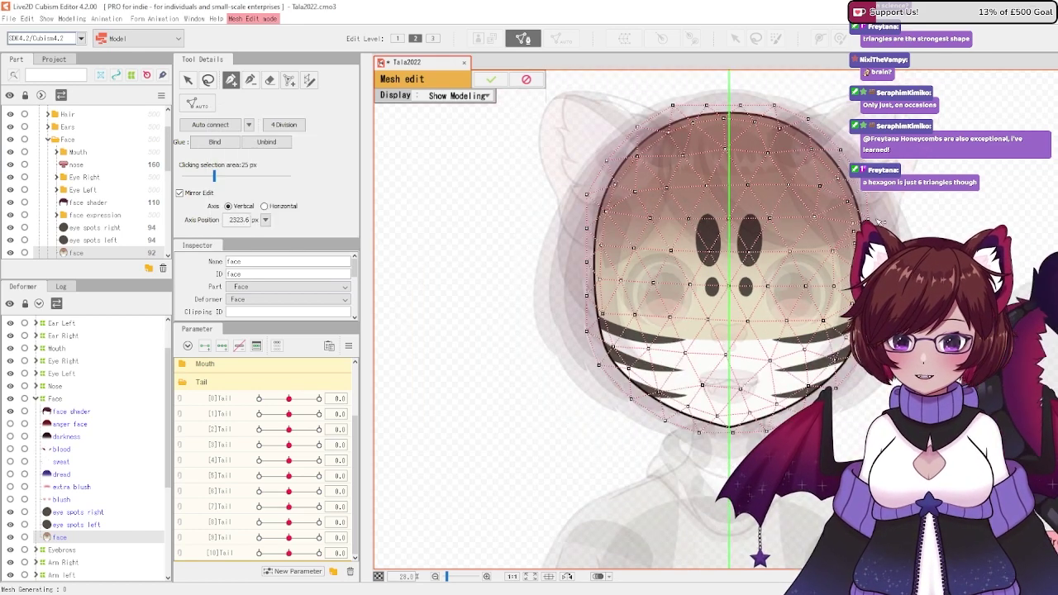
{"action": "scroll", "coordinate": [927, 158], "scroll_direction": "up", "scroll_amount": 2}
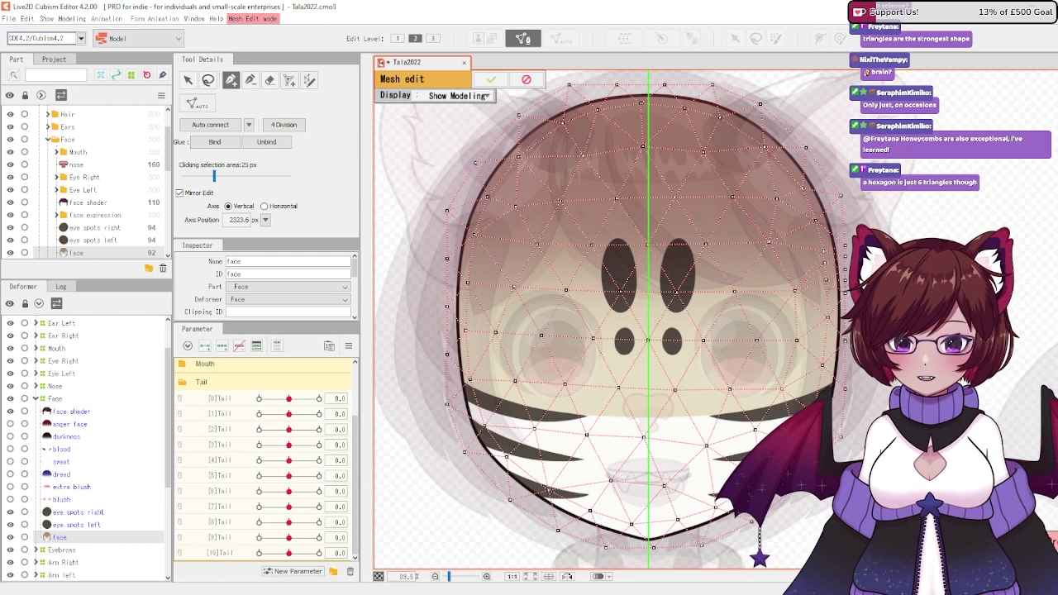
{"action": "scroll", "coordinate": [970, 214], "scroll_direction": "up", "scroll_amount": 2}
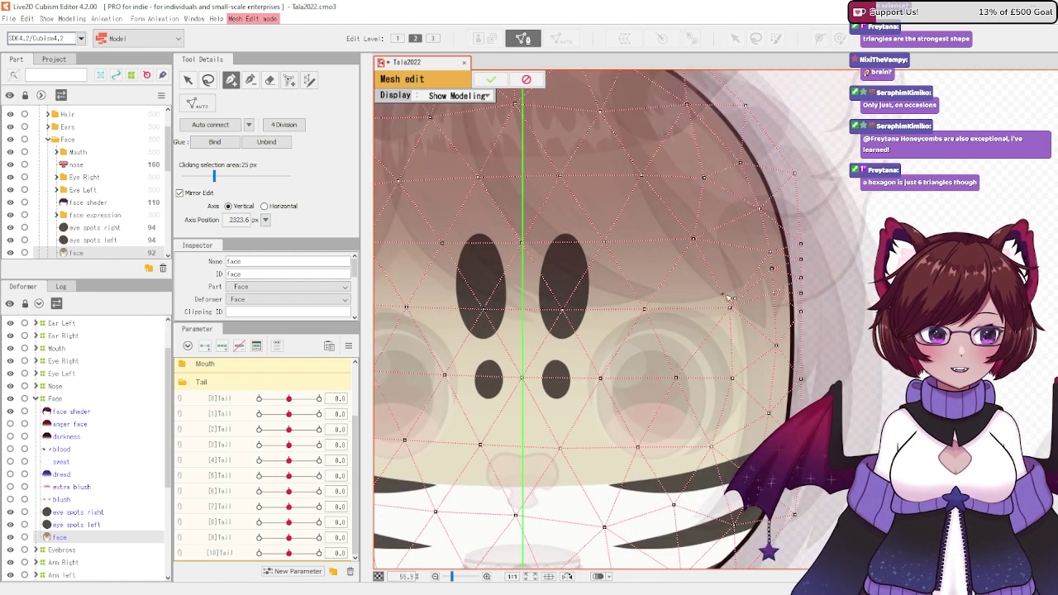
Step: Lasso-select the mesh vertices around the eye and outline on one side of the face
{"action": "left_click", "coordinate": [208, 80]}
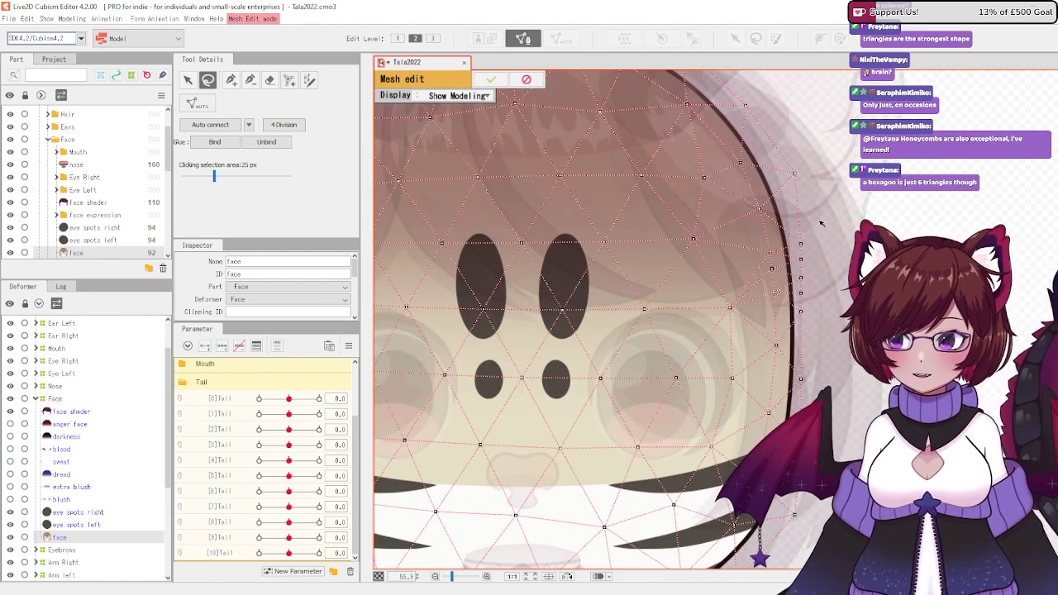
{"action": "mouse_move", "coordinate": [602, 166]}
{"action": "left_mouse_down"}
{"action": "mouse_move", "coordinate": [570, 189]}
{"action": "mouse_move", "coordinate": [629, 451]}
{"action": "mouse_move", "coordinate": [815, 273]}
{"action": "left_mouse_up"}
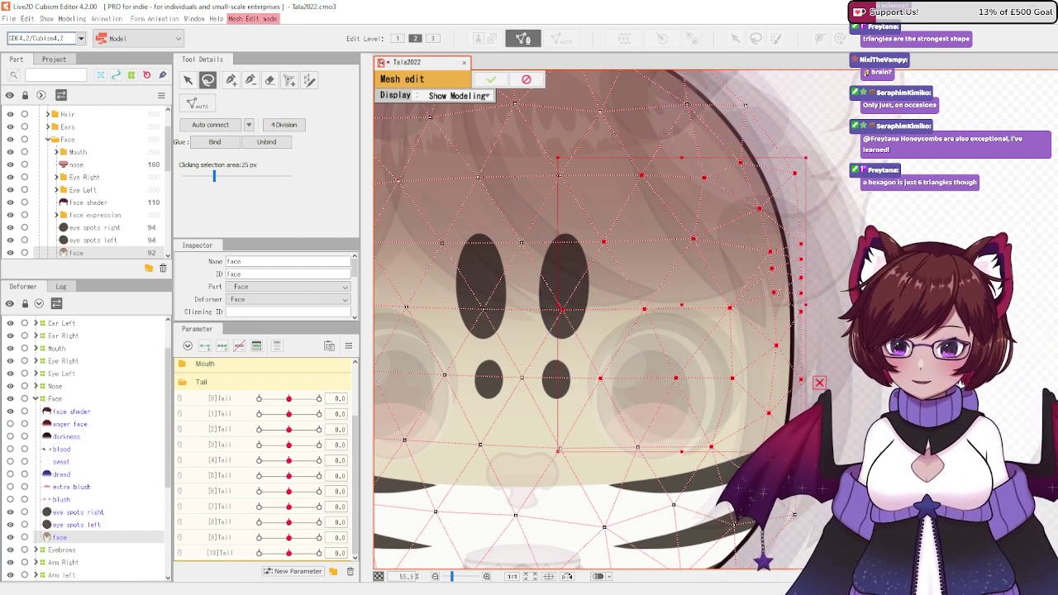
{"action": "scroll", "coordinate": [603, 257], "scroll_direction": "down", "scroll_amount": 5}
{"action": "scroll", "coordinate": [515, 276], "scroll_direction": "up", "scroll_amount": 2}
Step: Regenerate the face mesh automatically with a vertices spacing of 44 px and an outside boundary margin of 7
{"action": "left_click", "coordinate": [197, 108]}
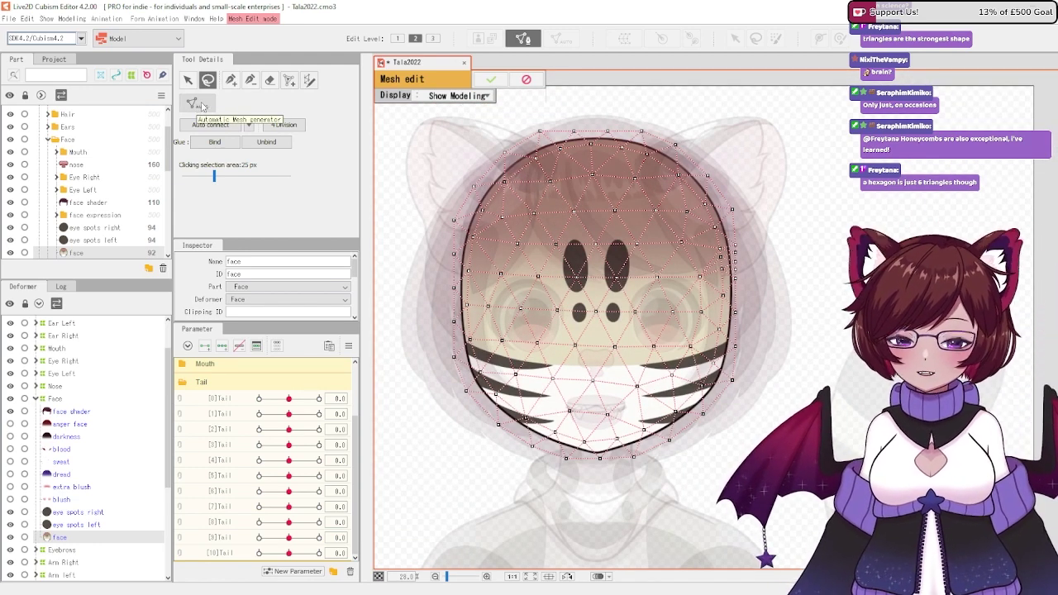
{"action": "left_click", "coordinate": [201, 105]}
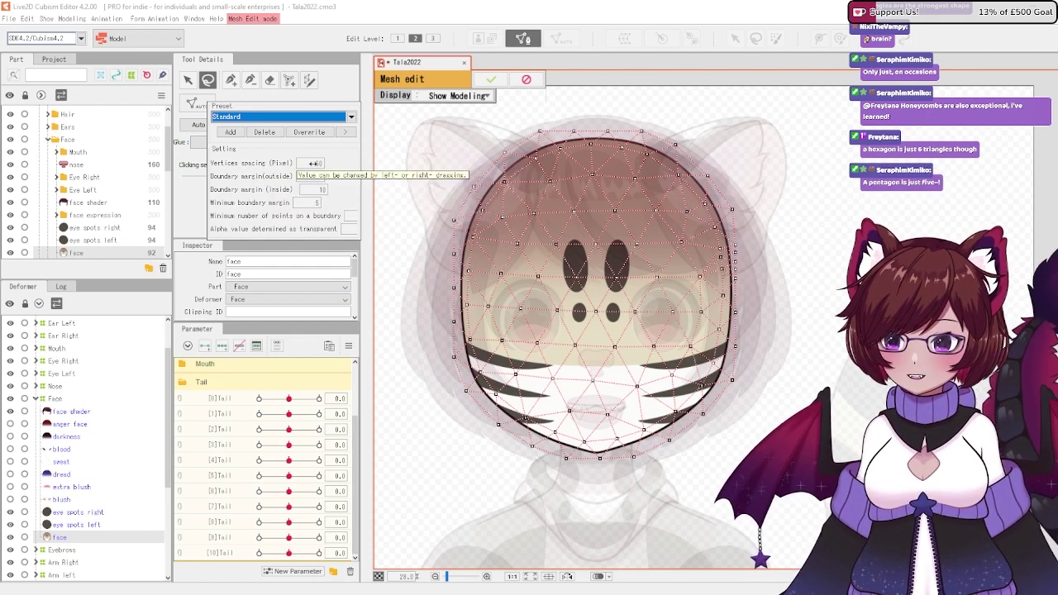
{"action": "left_click", "coordinate": [315, 164]}
{"action": "left_click_drag", "start_coordinate": [315, 165], "coordinate": [307, 165]}
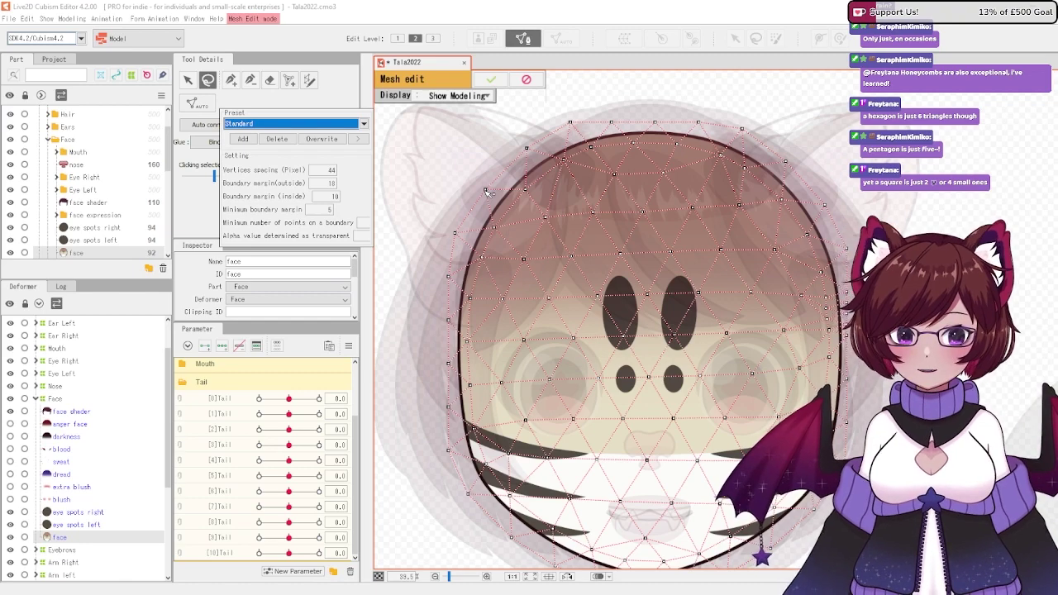
{"action": "mouse_move", "coordinate": [330, 183]}
{"action": "left_mouse_down"}
{"action": "mouse_move", "coordinate": [316, 183]}
{"action": "mouse_move", "coordinate": [326, 183]}
{"action": "left_mouse_up"}
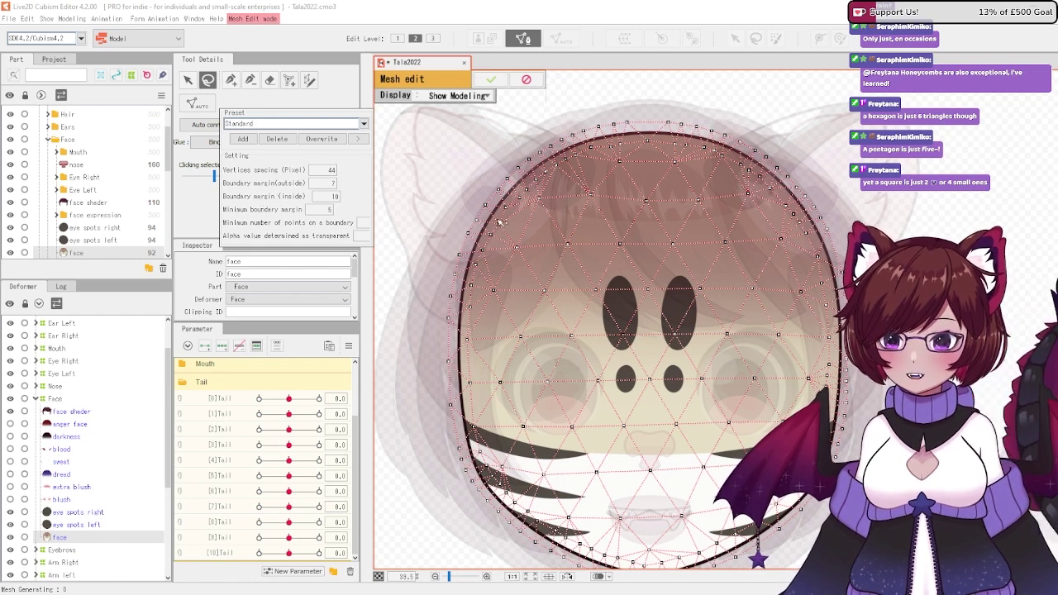
{"action": "scroll", "coordinate": [510, 207], "scroll_direction": "up", "scroll_amount": 3}
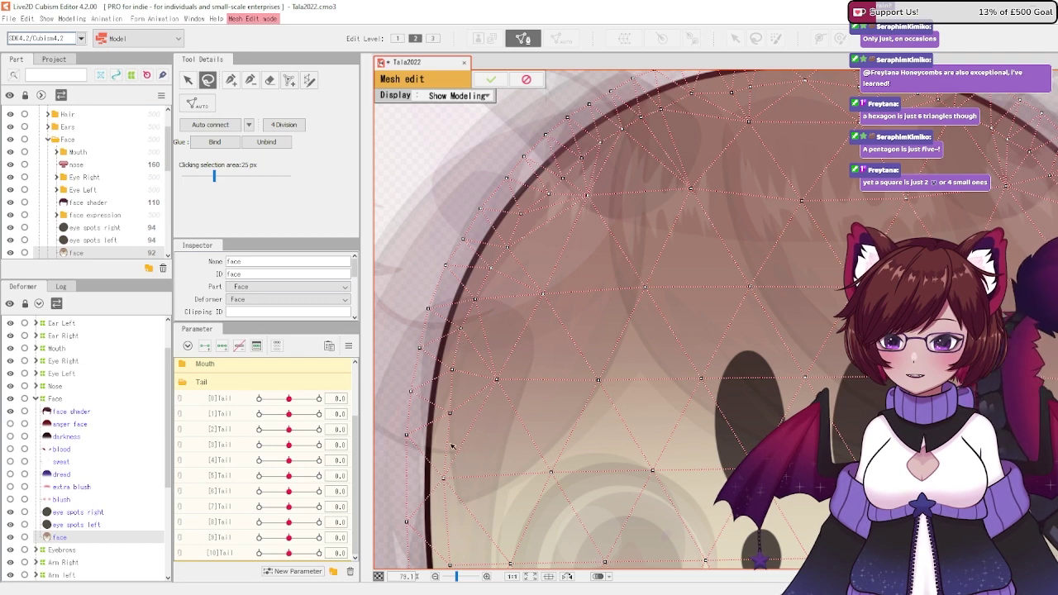
{"action": "scroll", "coordinate": [449, 453], "scroll_direction": "down", "scroll_amount": 3}
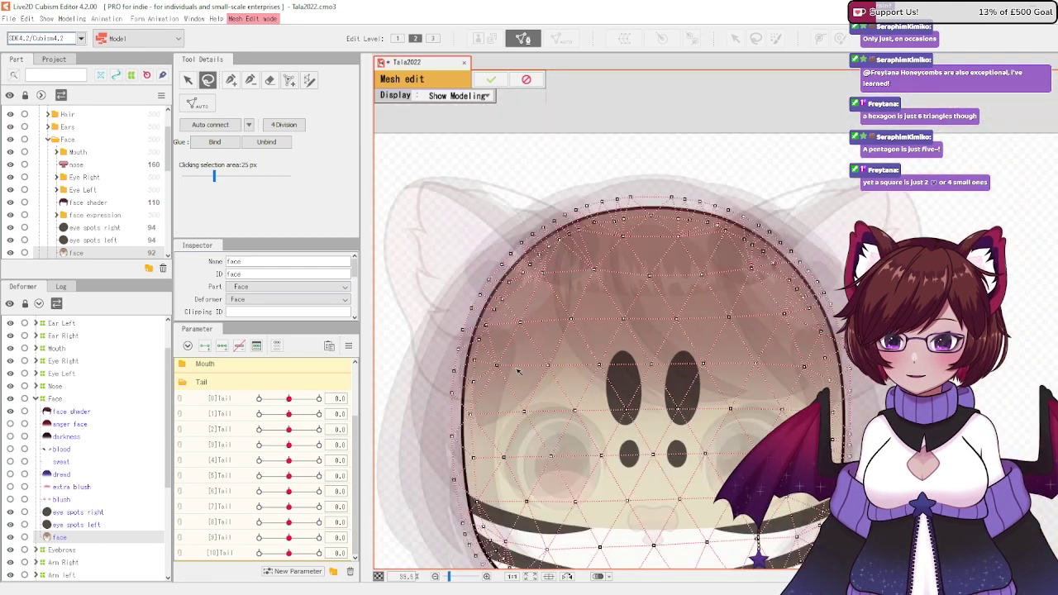
Step: Try a vertices spacing of 30 px in the automatic mesh generator and inspect the denser face mesh
{"action": "left_click", "coordinate": [248, 124]}
{"action": "left_click_drag", "start_coordinate": [354, 197], "coordinate": [347, 197]}
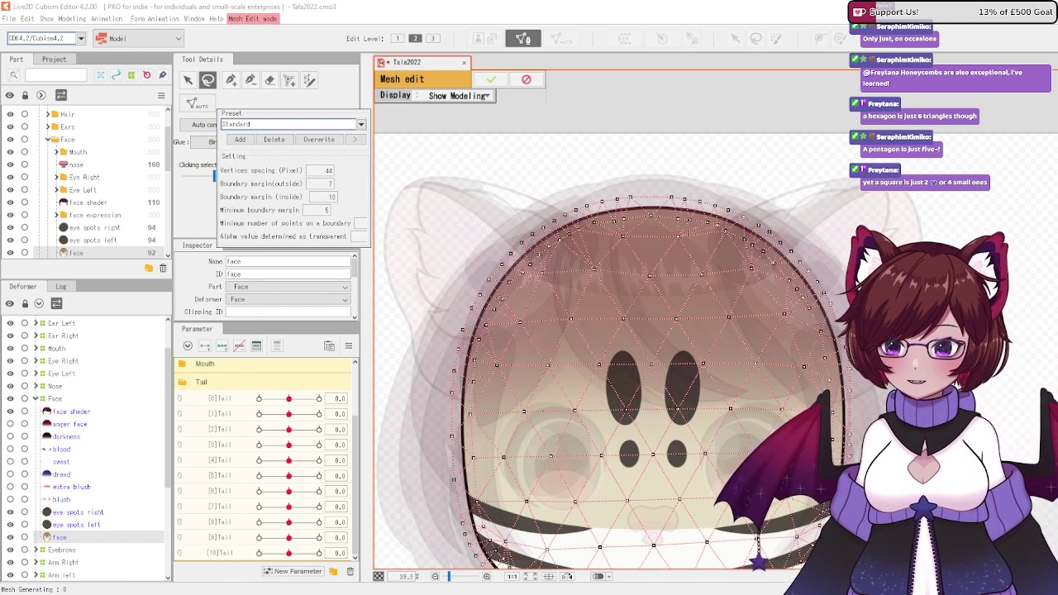
{"action": "left_click_drag", "start_coordinate": [324, 171], "coordinate": [320, 171]}
{"action": "key", "text": "Up"}
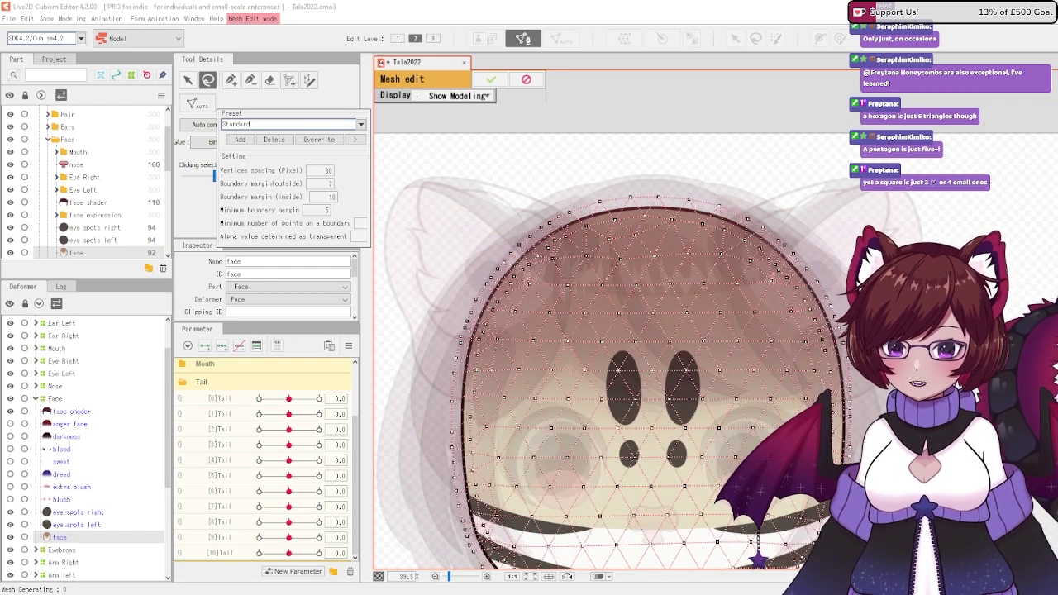
{"action": "left_click", "coordinate": [731, 302]}
{"action": "scroll", "coordinate": [718, 304], "scroll_direction": "down", "scroll_amount": 2}
{"action": "scroll", "coordinate": [731, 414], "scroll_direction": "up", "scroll_amount": 2}
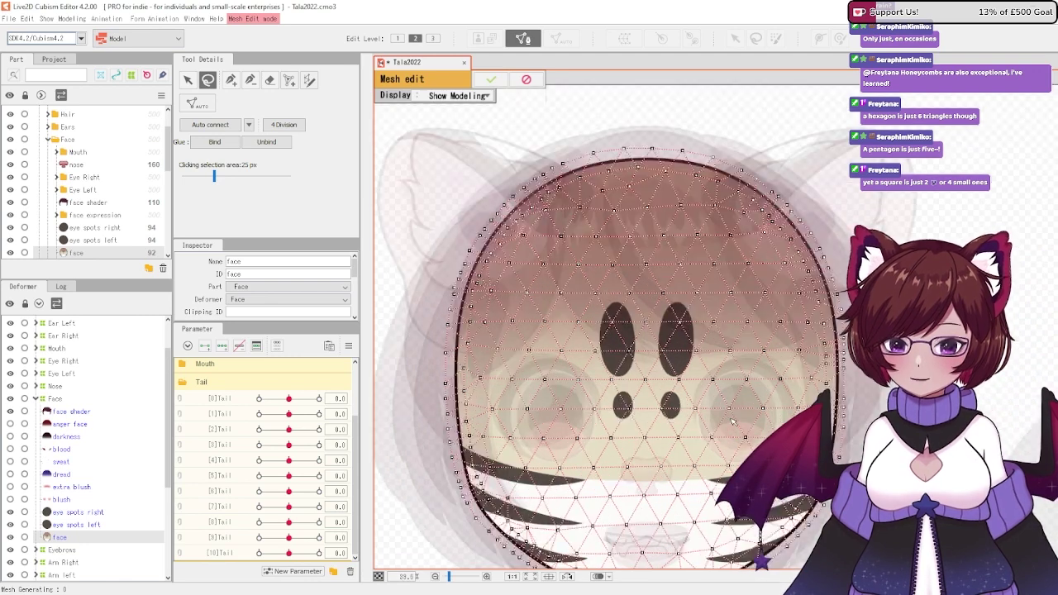
{"action": "scroll", "coordinate": [732, 422], "scroll_direction": "down", "scroll_amount": 2}
{"action": "scroll", "coordinate": [649, 468], "scroll_direction": "up", "scroll_amount": 2}
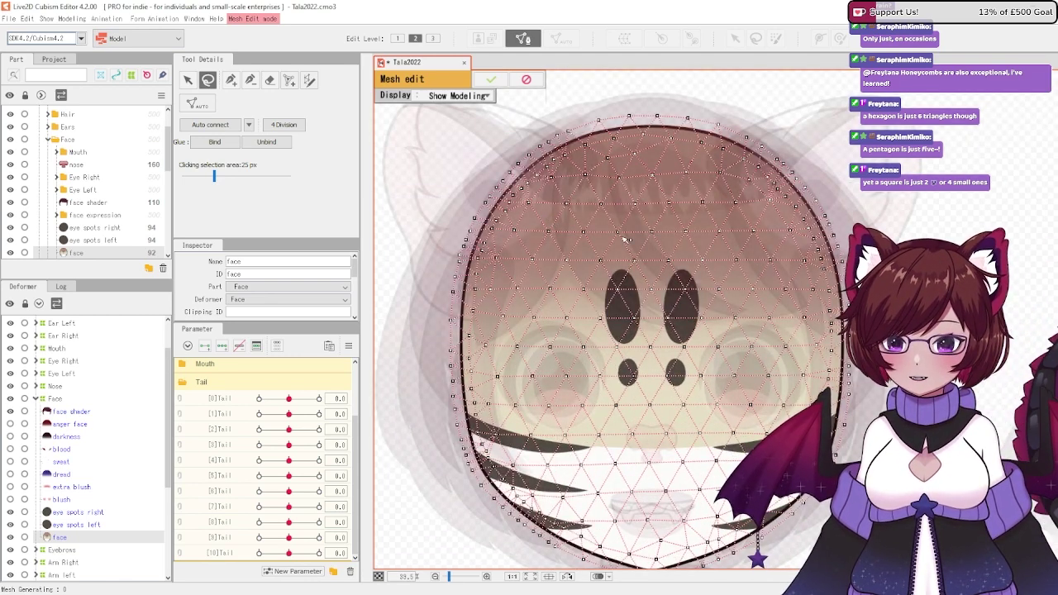
Step: Regenerate the face mesh with a larger vertices spacing to make the interior triangles coarser
{"action": "left_click", "coordinate": [195, 103]}
{"action": "left_click_drag", "start_coordinate": [305, 165], "coordinate": [320, 165]}
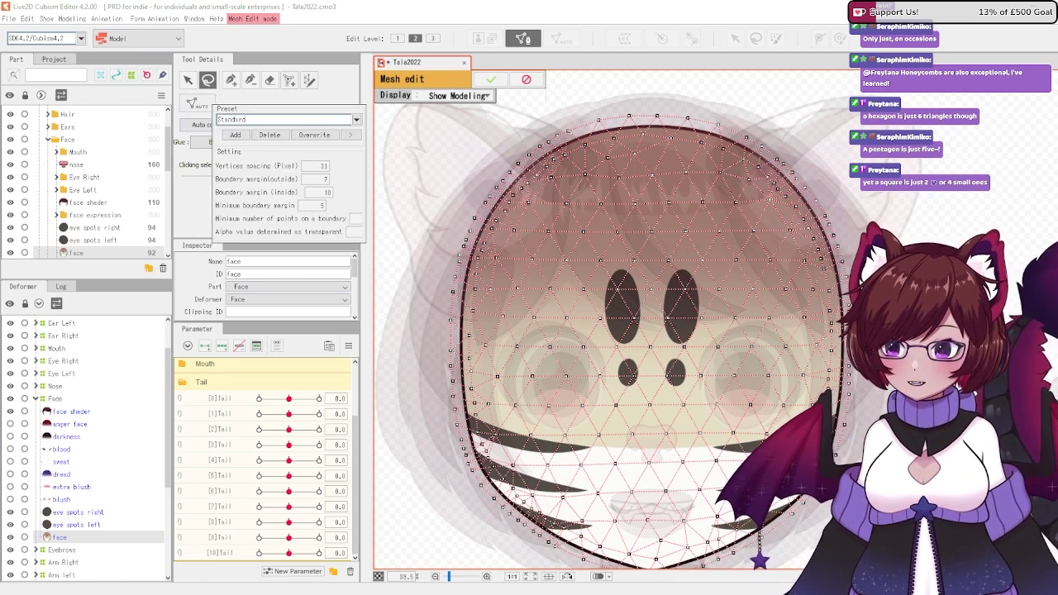
{"action": "left_click", "coordinate": [280, 100]}
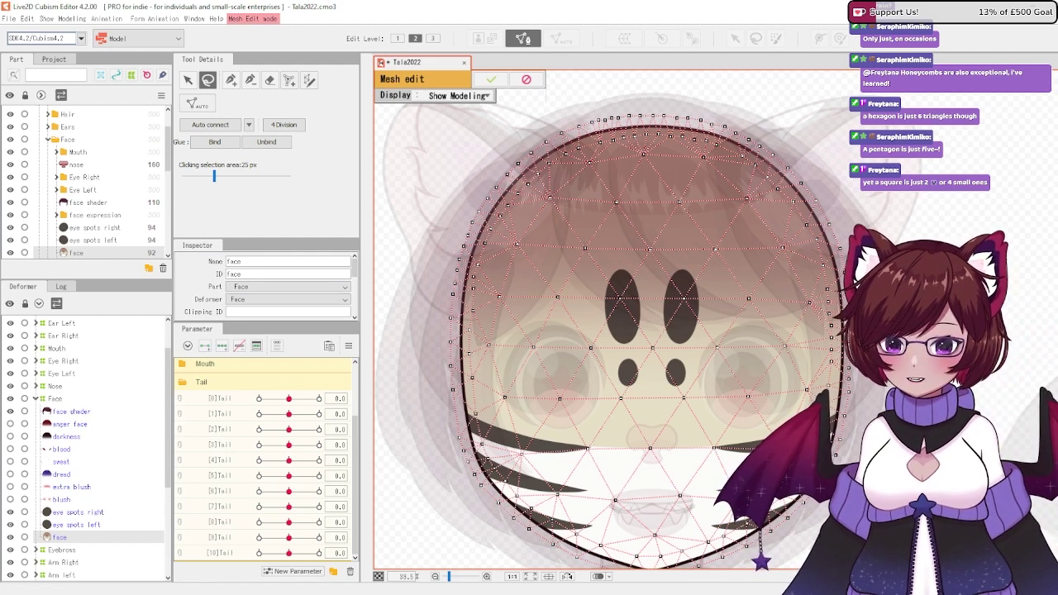
Step: Erase all vertices along the face outline, keeping only the interior mesh
{"action": "key", "text": "e"}
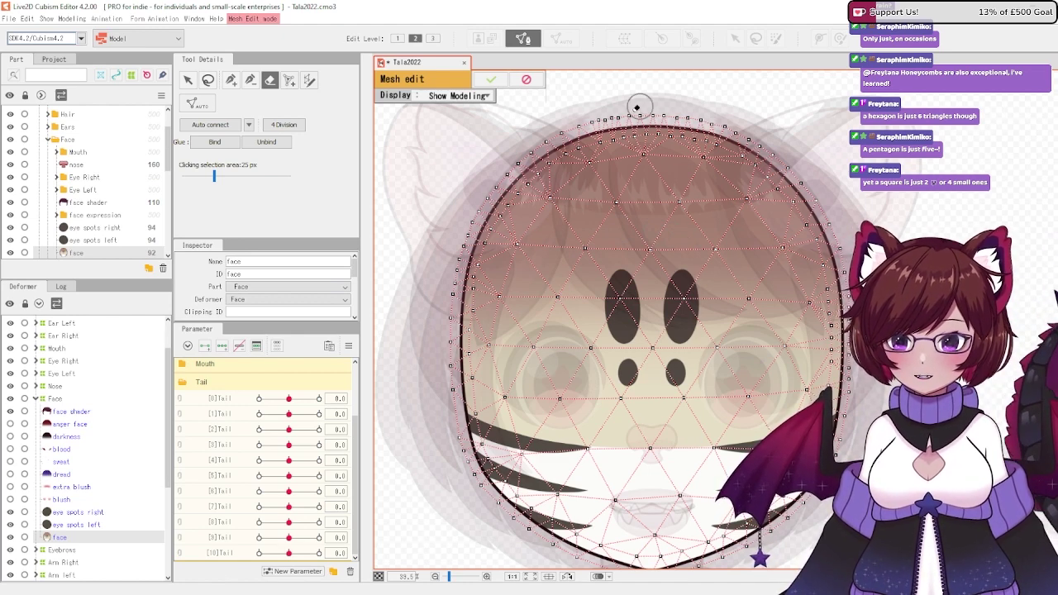
{"action": "mouse_move", "coordinate": [688, 112]}
{"action": "left_mouse_down"}
{"action": "mouse_move", "coordinate": [640, 122]}
{"action": "mouse_move", "coordinate": [732, 137]}
{"action": "mouse_move", "coordinate": [778, 174]}
{"action": "mouse_move", "coordinate": [812, 215]}
{"action": "mouse_move", "coordinate": [837, 294]}
{"action": "left_mouse_up"}
{"action": "mouse_move", "coordinate": [840, 371]}
{"action": "left_mouse_down"}
{"action": "mouse_move", "coordinate": [840, 422]}
{"action": "mouse_move", "coordinate": [801, 196]}
{"action": "mouse_move", "coordinate": [463, 447]}
{"action": "mouse_move", "coordinate": [587, 130]}
{"action": "mouse_move", "coordinate": [488, 256]}
{"action": "mouse_move", "coordinate": [539, 518]}
{"action": "mouse_move", "coordinate": [669, 536]}
{"action": "left_mouse_up"}
Step: Move the interior vertex beside the mouth slightly downward to even out the mesh
{"action": "key", "text": "v"}
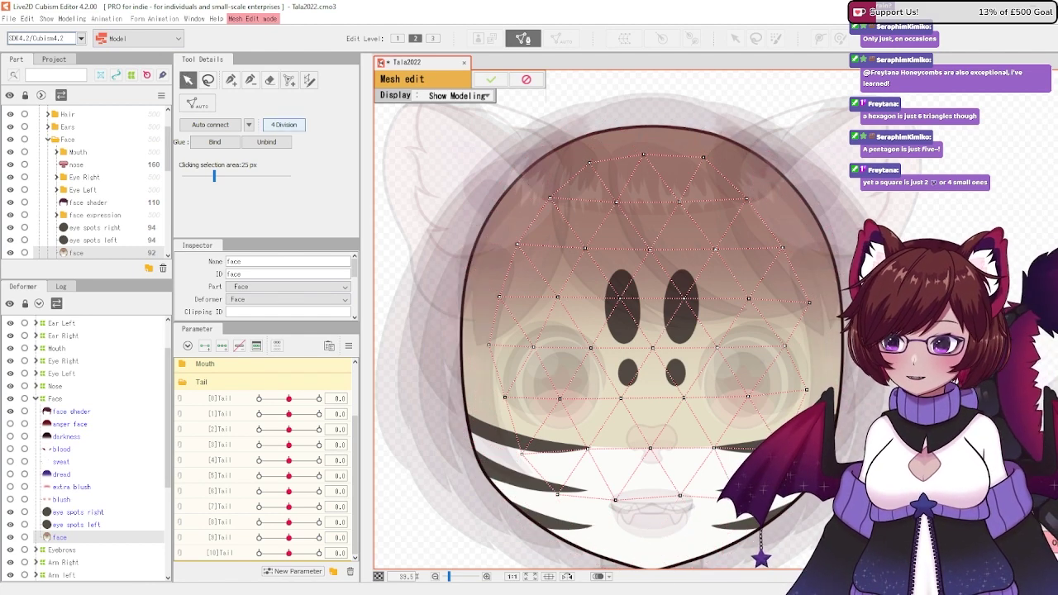
{"action": "left_click_drag", "start_coordinate": [685, 500], "coordinate": [687, 506]}
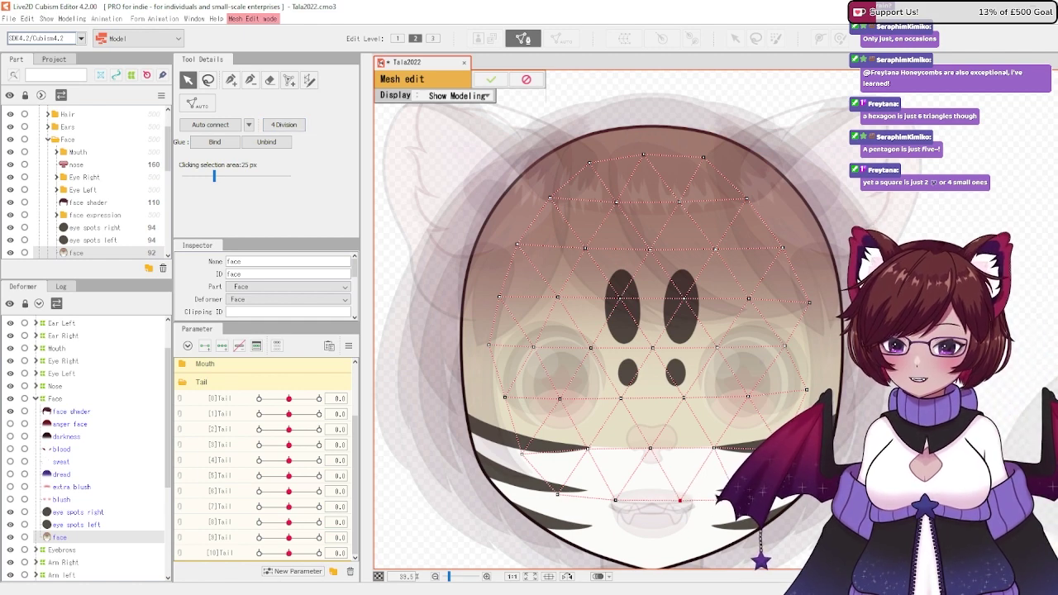